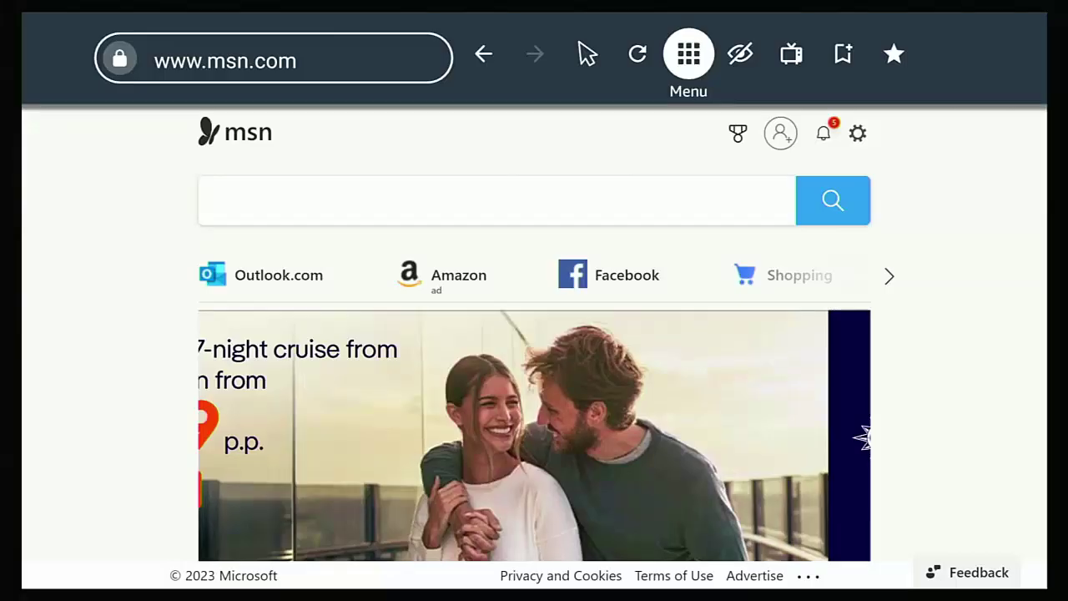
# Open the Silk settings from the Manage section of the browser menu.
pyautogui.press('Return')
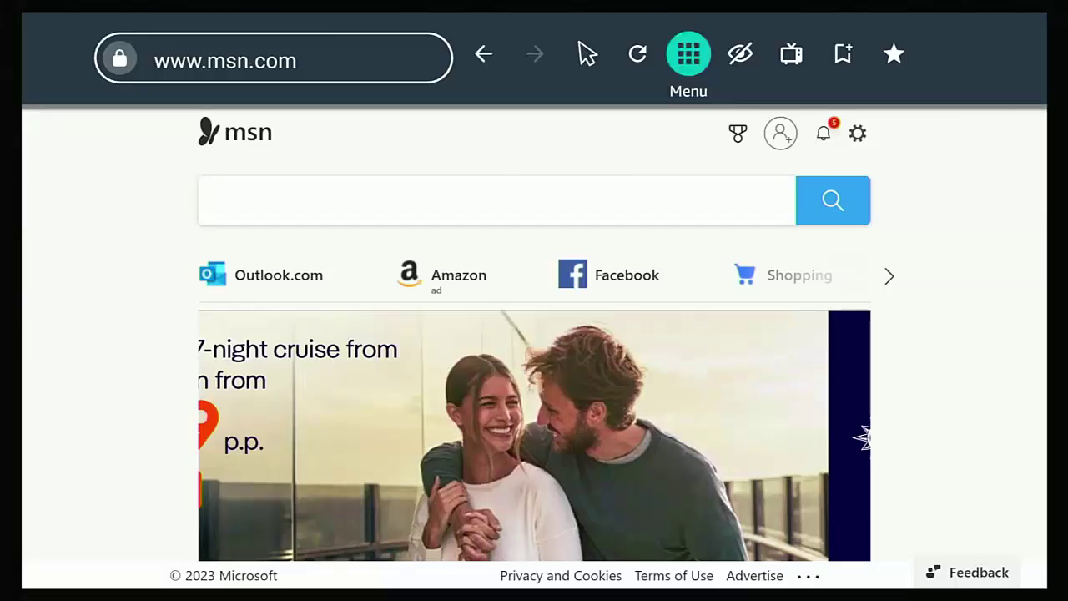
pyautogui.press('Down')
pyautogui.press('Down')
pyautogui.press('Down')
pyautogui.press('Down')
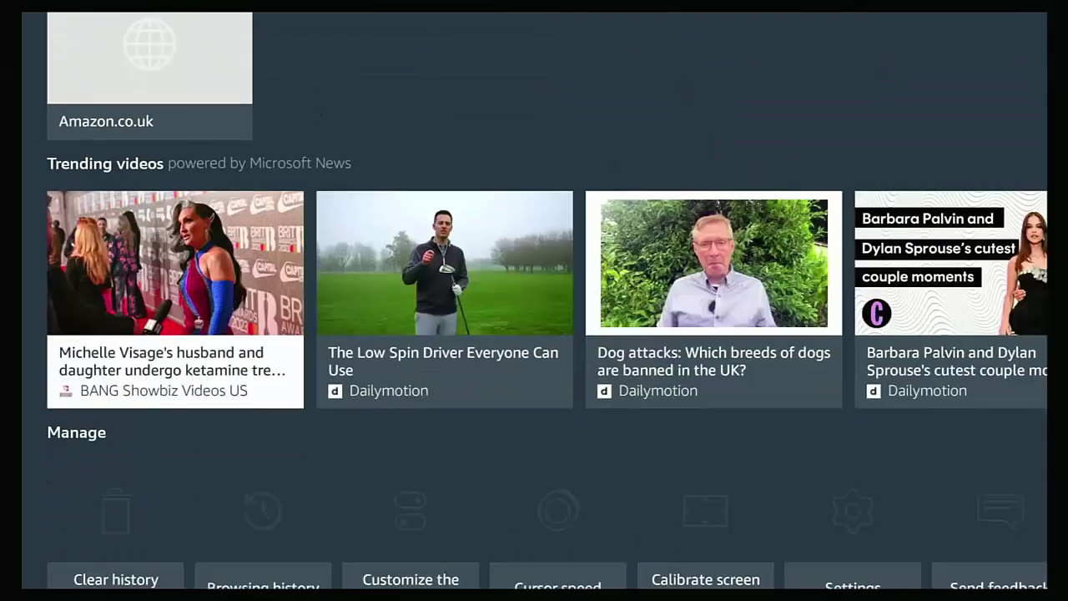
pyautogui.press('Right')
pyautogui.press('Right')
pyautogui.press('Right')
pyautogui.press('Right')
pyautogui.press('Right')
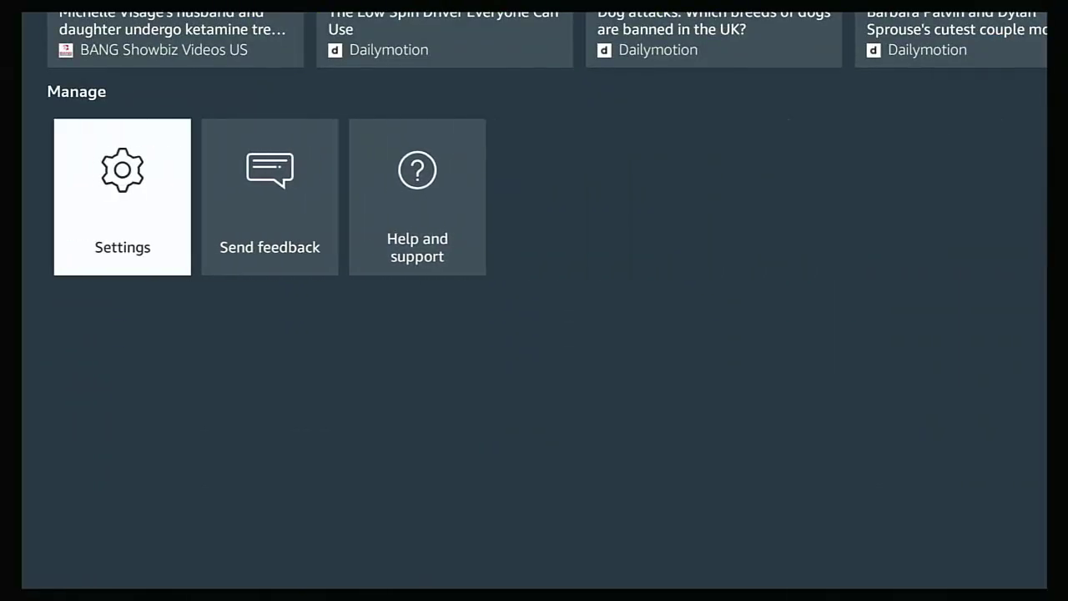
pyautogui.press('Return')
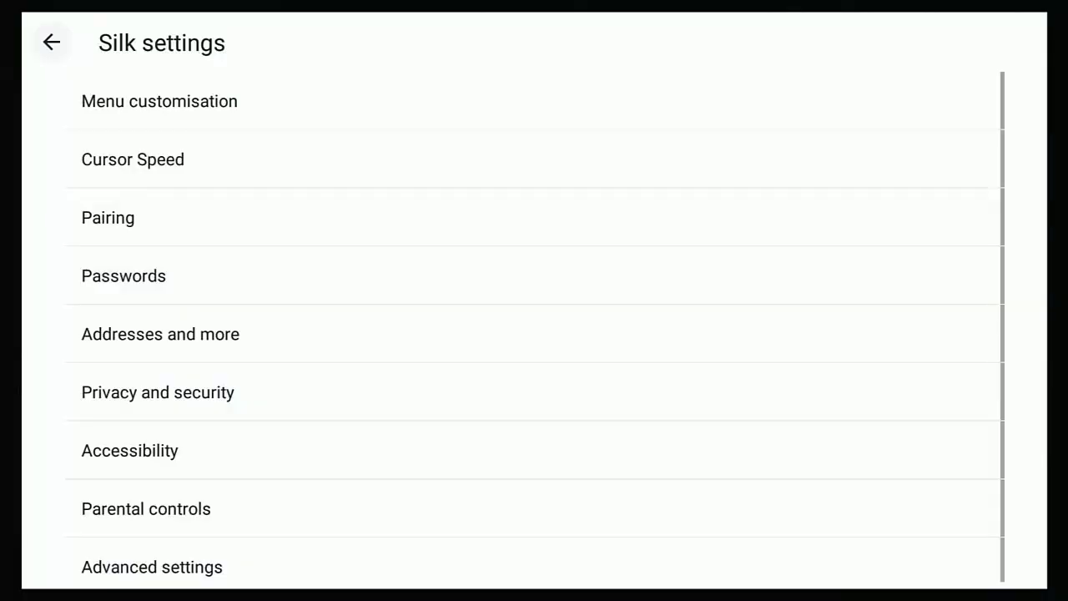
# Open the Privacy and security settings.
pyautogui.press('Down')
pyautogui.press('Down')
pyautogui.press('Down')
pyautogui.press('Down')
pyautogui.press('Down')
pyautogui.press('Down')
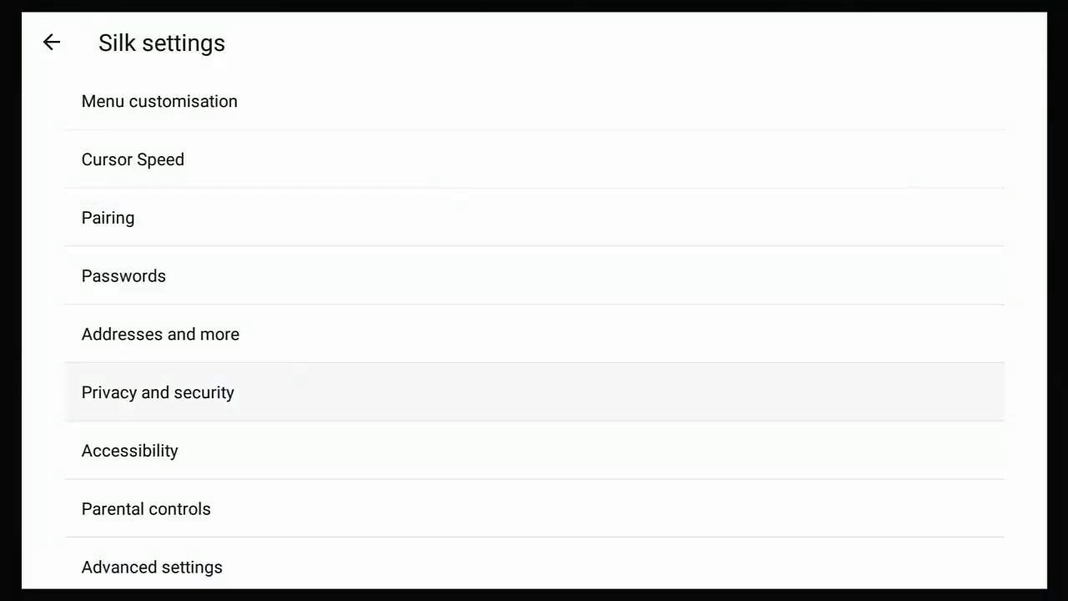
pyautogui.press('Return')
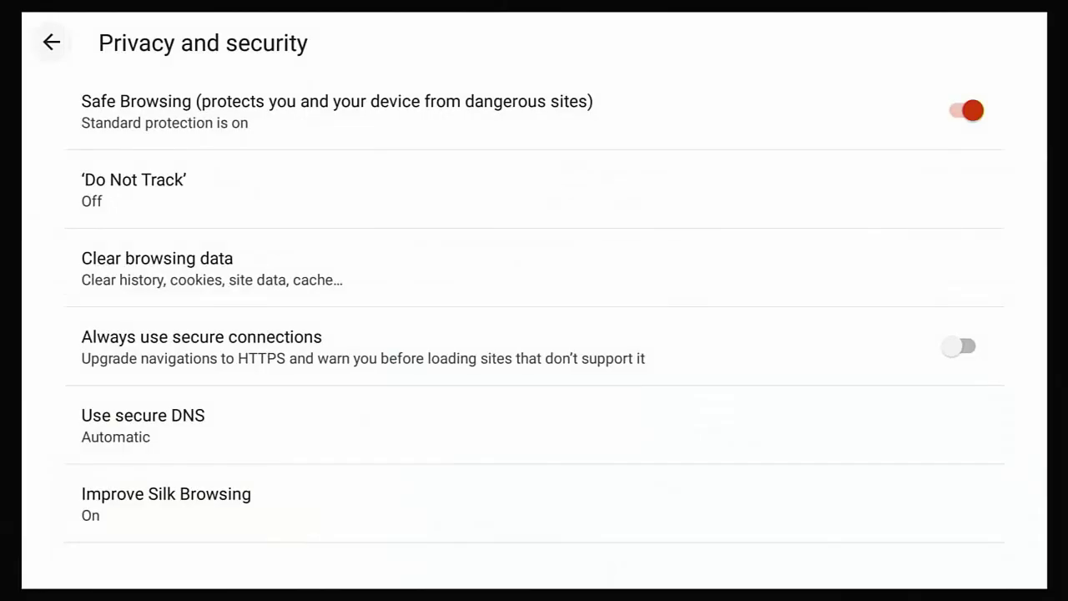
# Open the Use secure DNS settings and select the option to choose another provider.
pyautogui.press('Down')
pyautogui.press('Down')
pyautogui.press('Down')
pyautogui.press('Down')
pyautogui.press('Return')
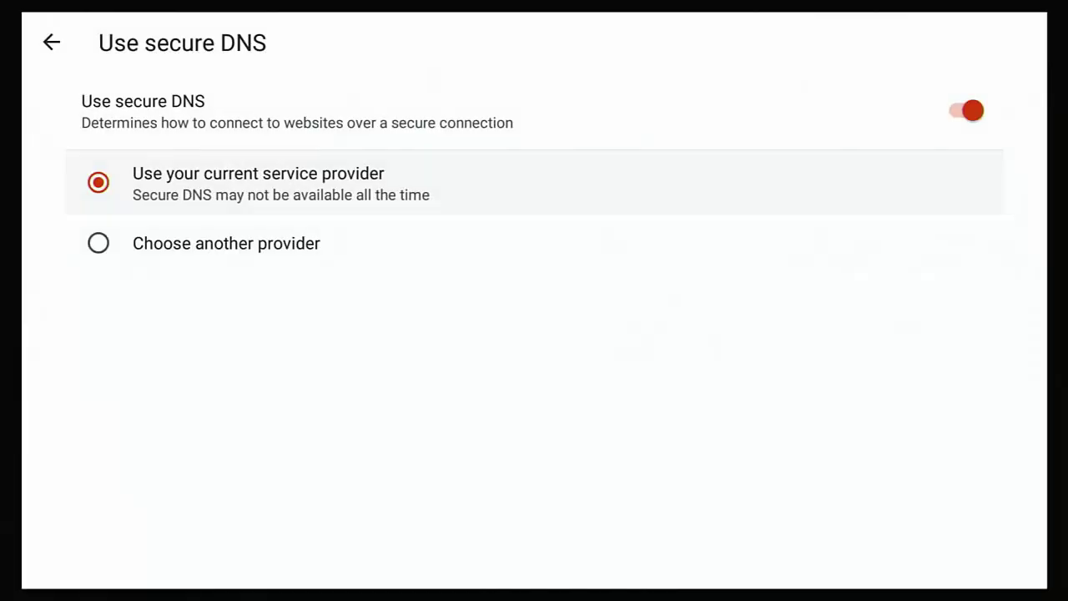
pyautogui.press('Down')
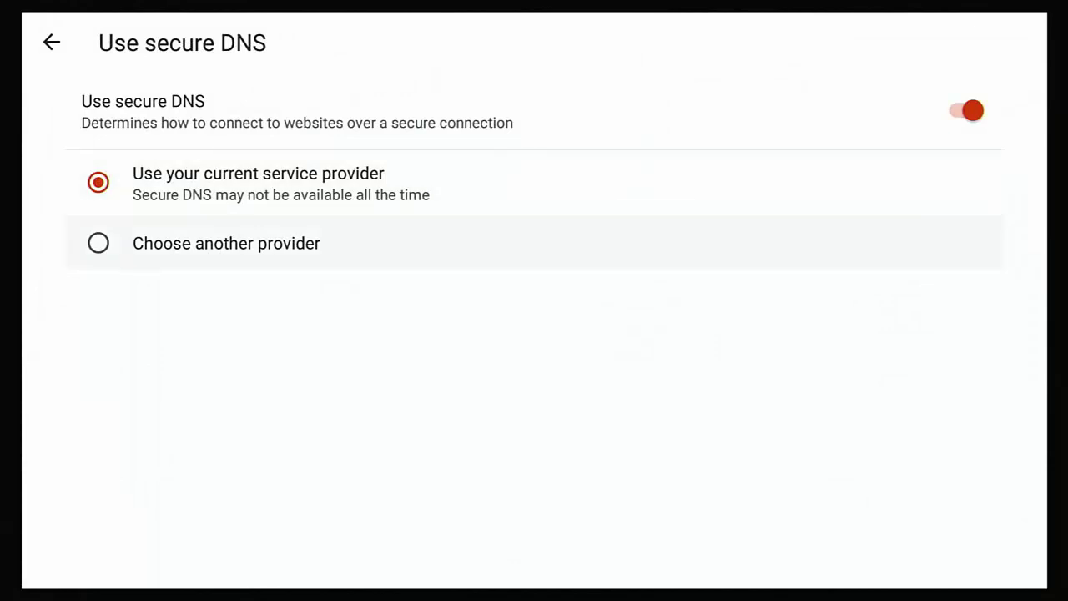
pyautogui.press('Return')
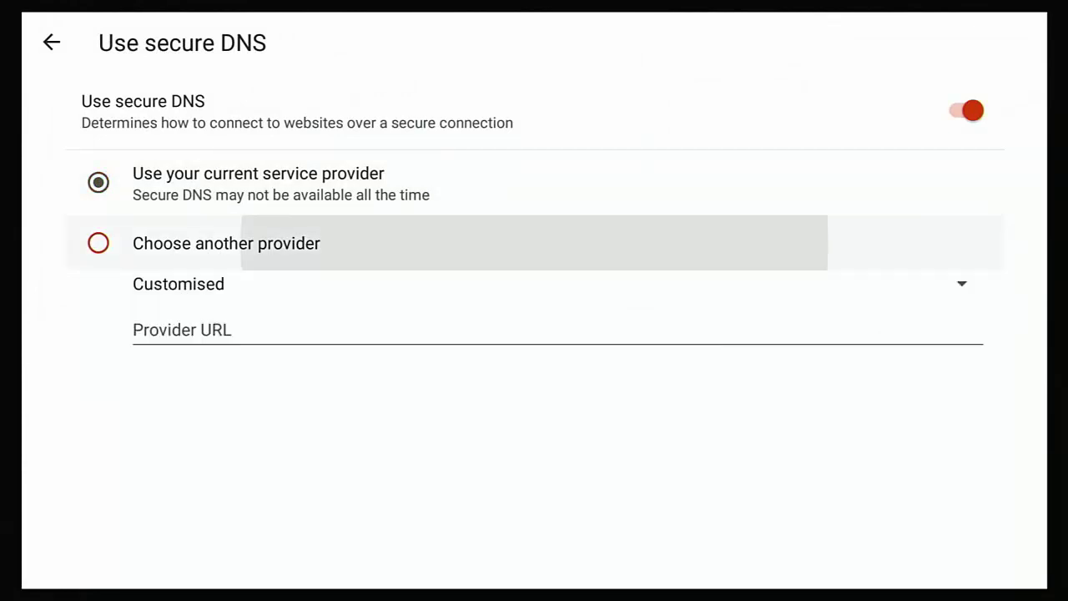
# Try the preset secure DNS providers Cloudflare (1.1.1.1), Google (Public DNS) and OpenDNS one after another.
pyautogui.press('Down')
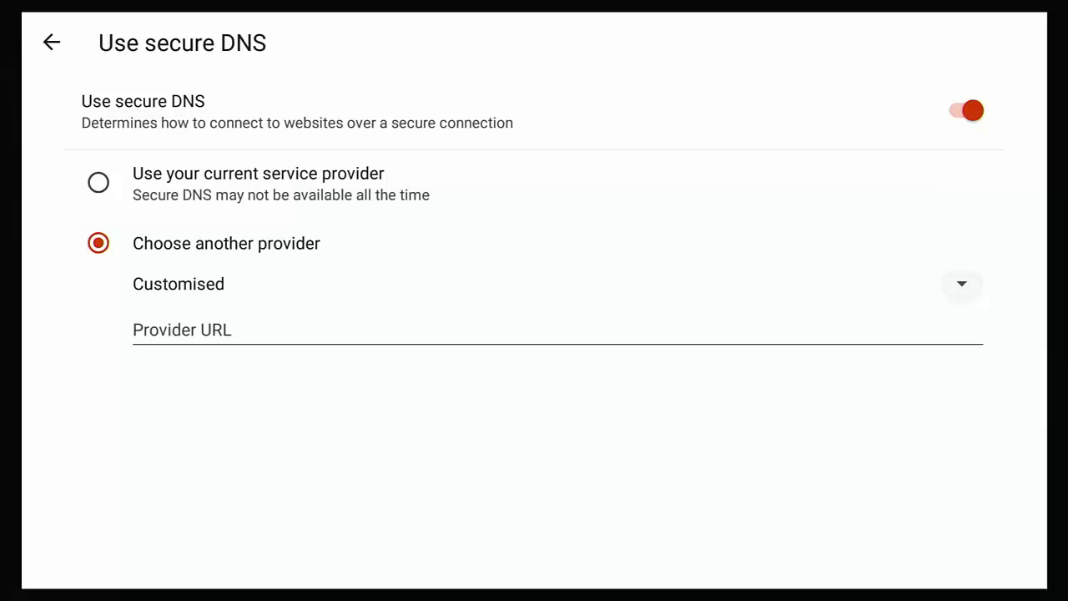
pyautogui.press('Return')
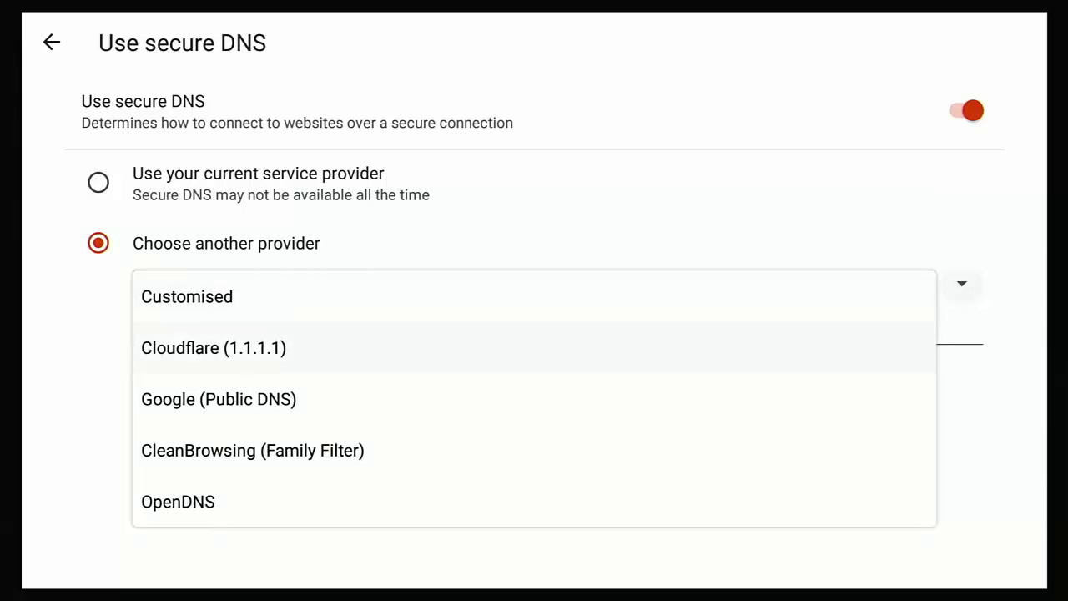
pyautogui.press('Return')
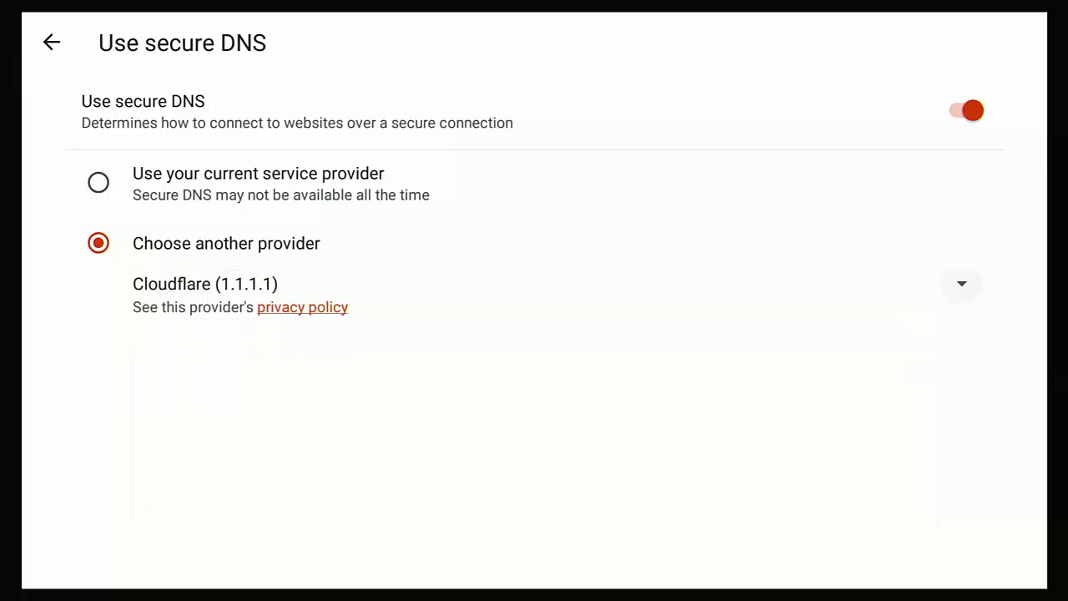
pyautogui.press('Return')
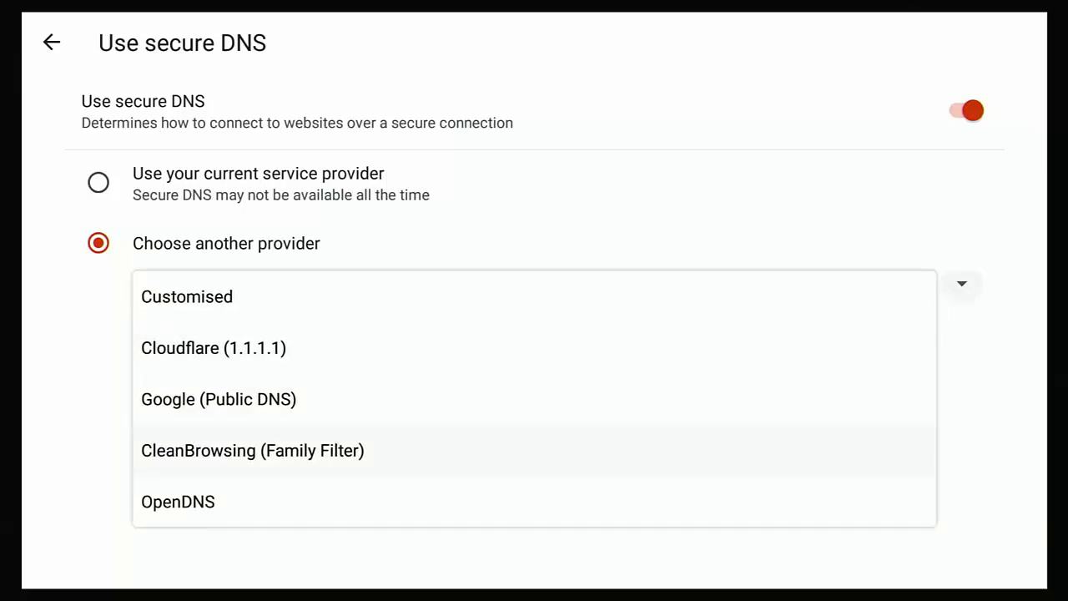
pyautogui.press('Return')
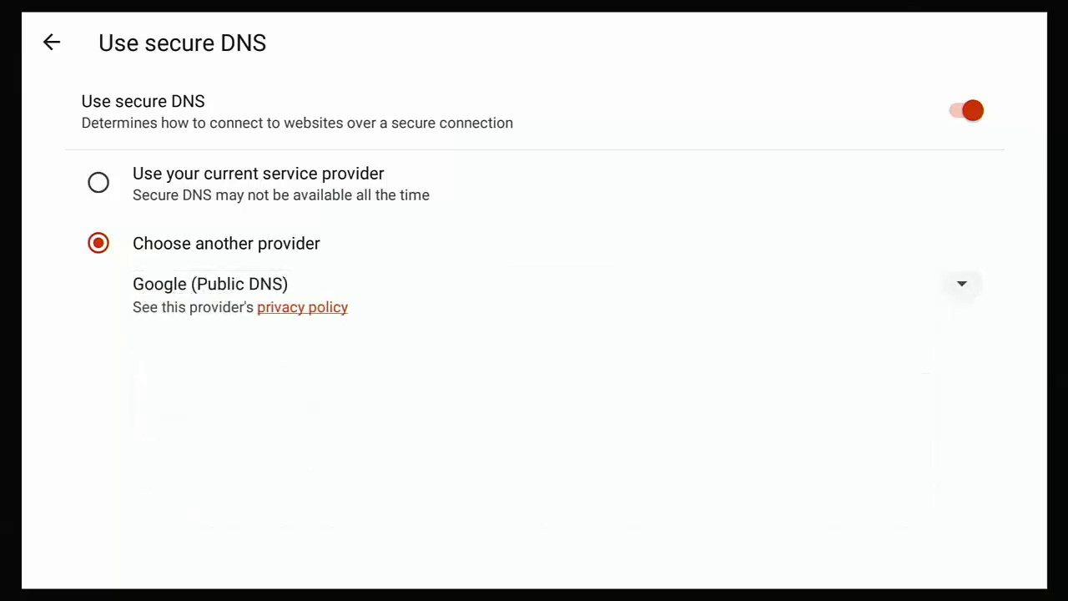
pyautogui.press('Return')
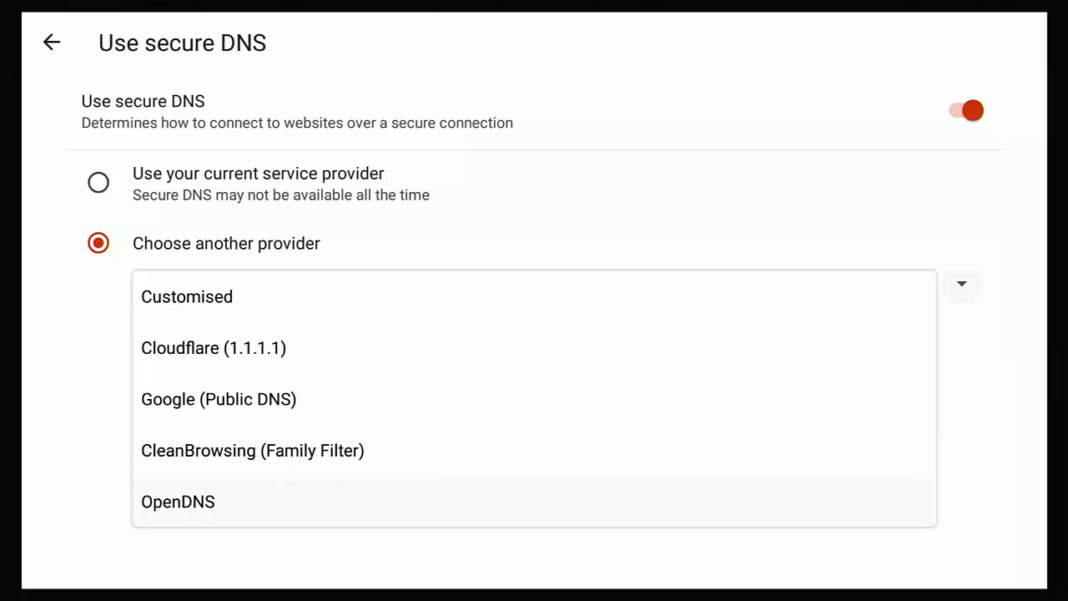
pyautogui.click(178, 502)
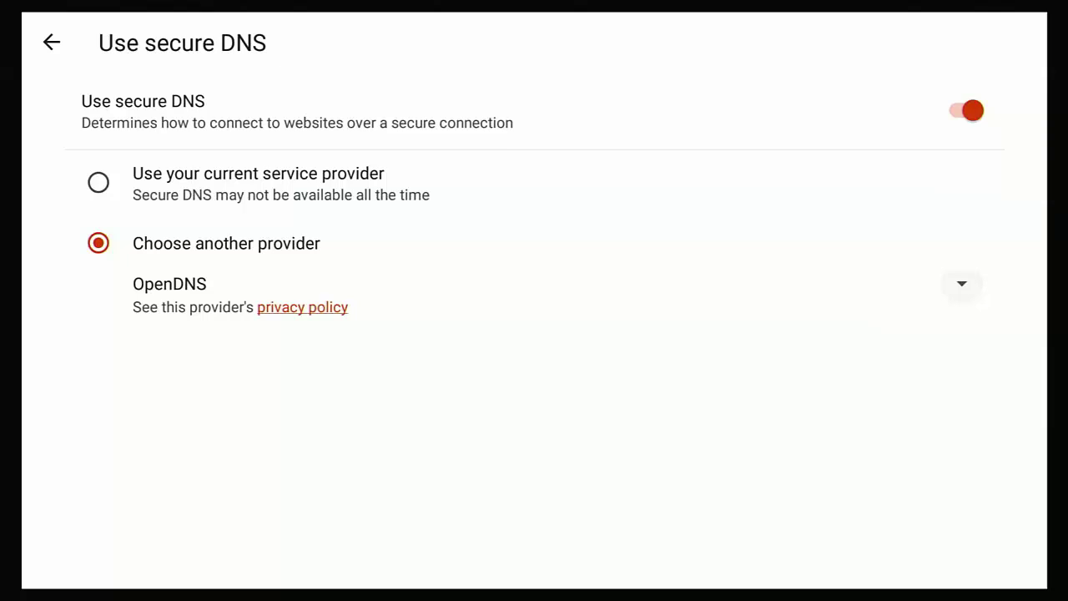
# Set the secure DNS provider to Customised.
pyautogui.click(961, 283)
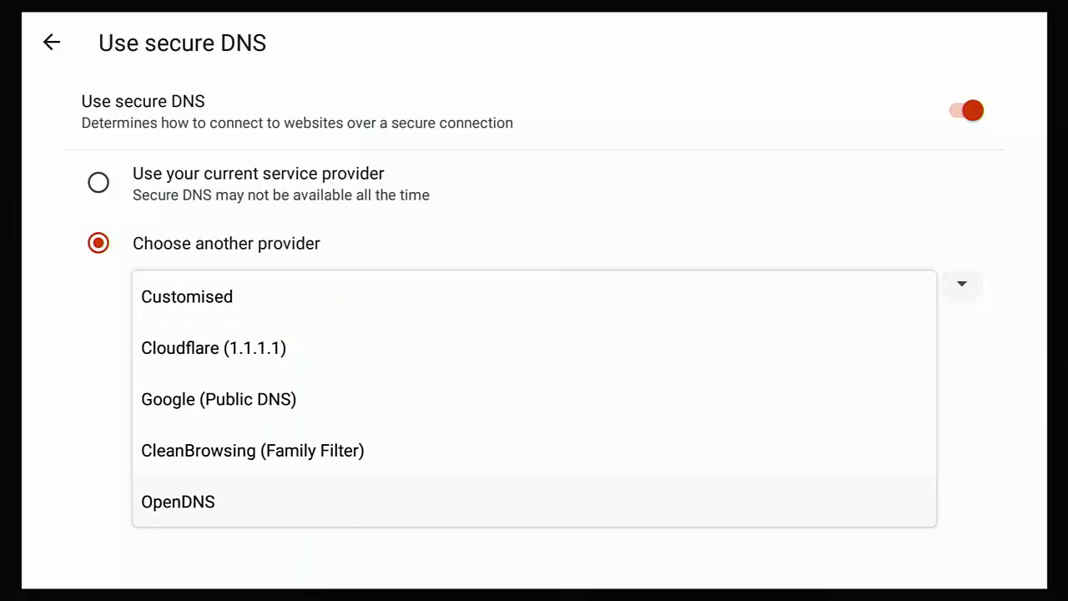
pyautogui.click(187, 297)
pyautogui.click(187, 296)
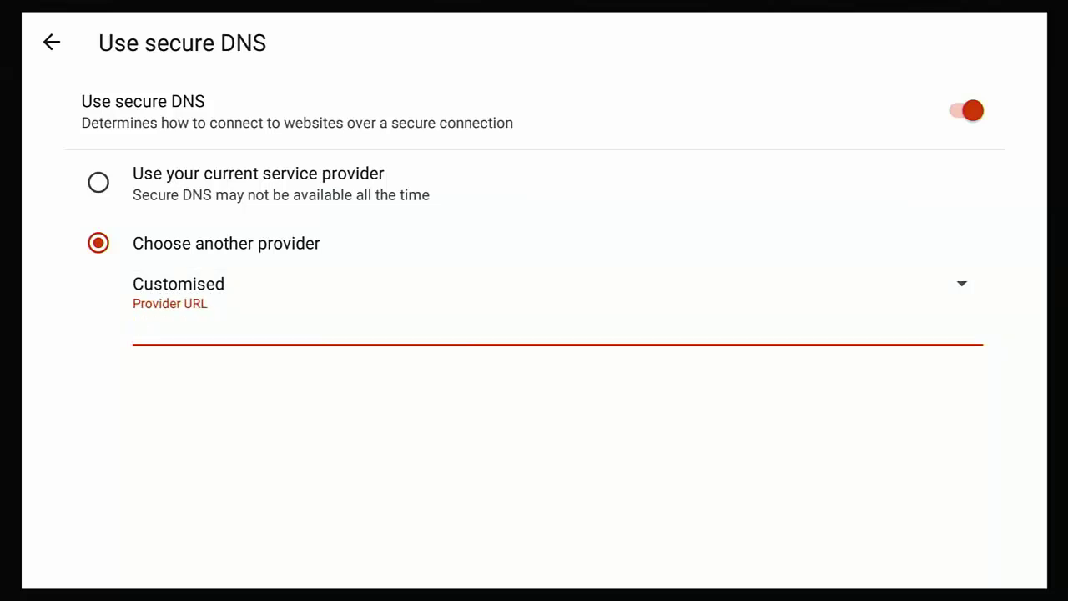
pyautogui.press('Return')
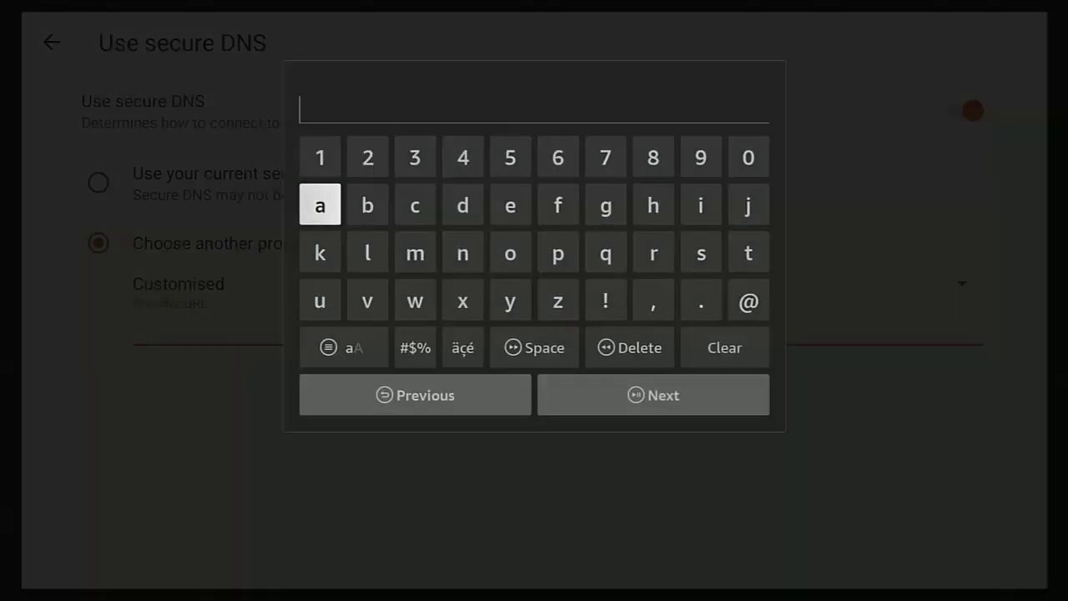
pyautogui.press('Right')
pyautogui.press('Right')
pyautogui.press('Right')
pyautogui.press('Right')
pyautogui.press('Right')
pyautogui.press('Right')
pyautogui.press('Right')
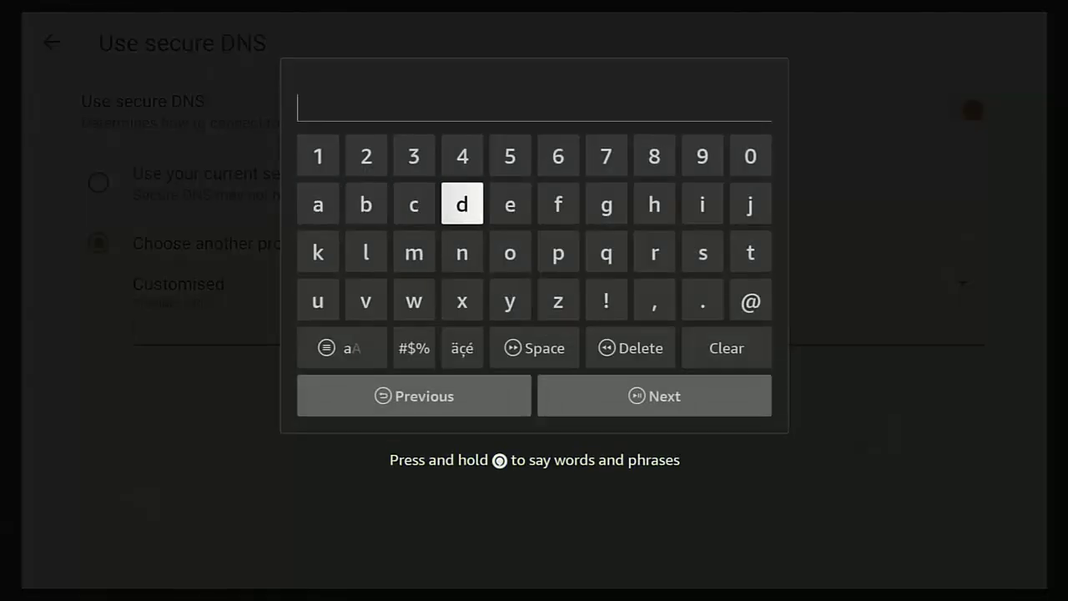
pyautogui.press('Return')
pyautogui.press('Right')
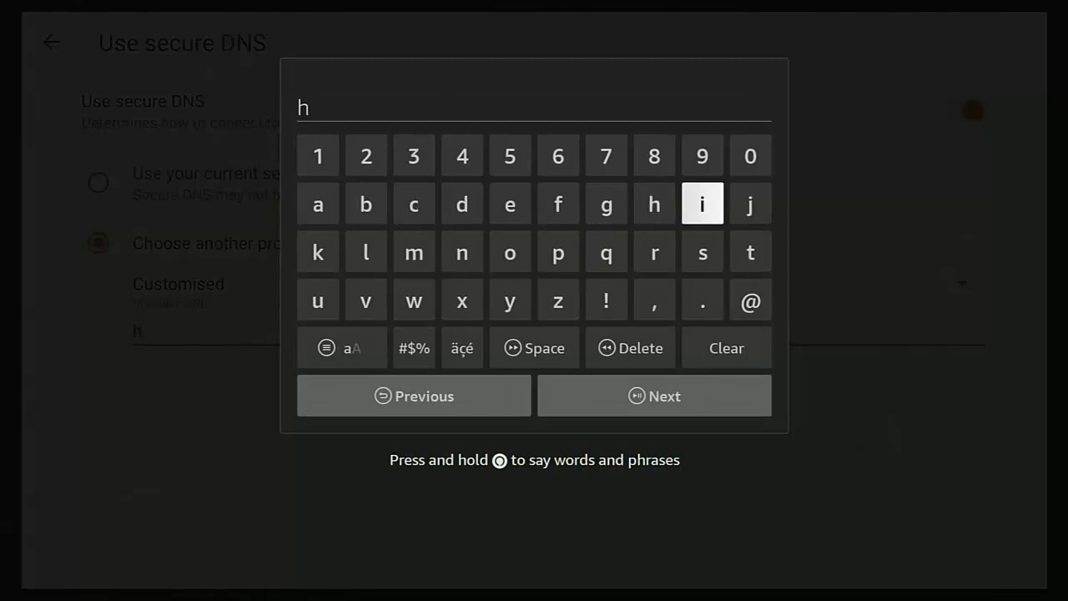
pyautogui.press('Down')
pyautogui.press('Right')
pyautogui.press('Return')
pyautogui.press('Return')
pyautogui.press('Left')
pyautogui.press('Left')
pyautogui.press('Left')
pyautogui.press('Left')
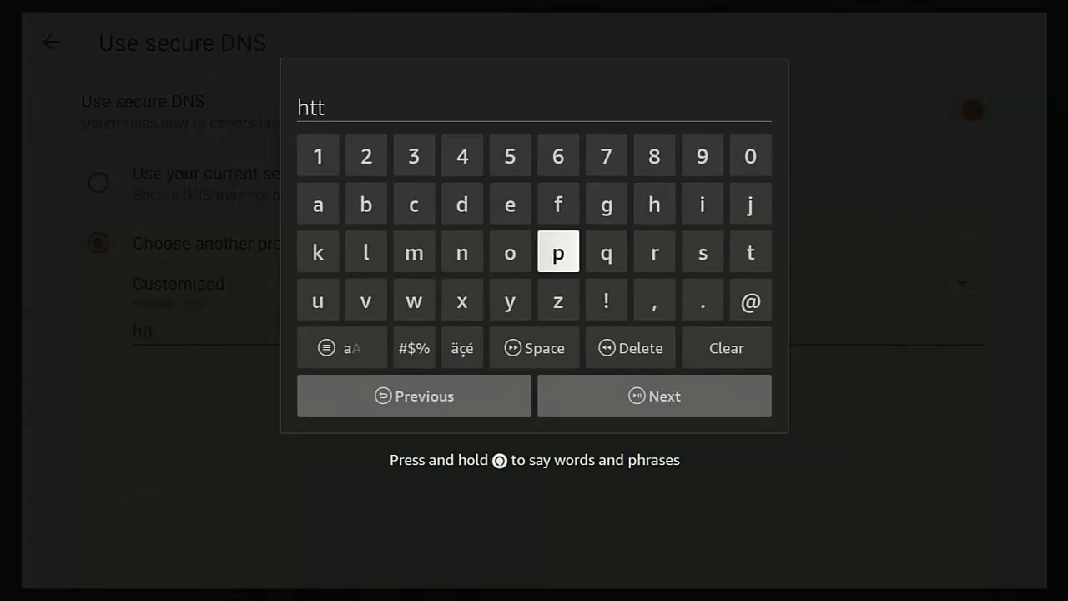
pyautogui.press('Return')
pyautogui.press('Return')
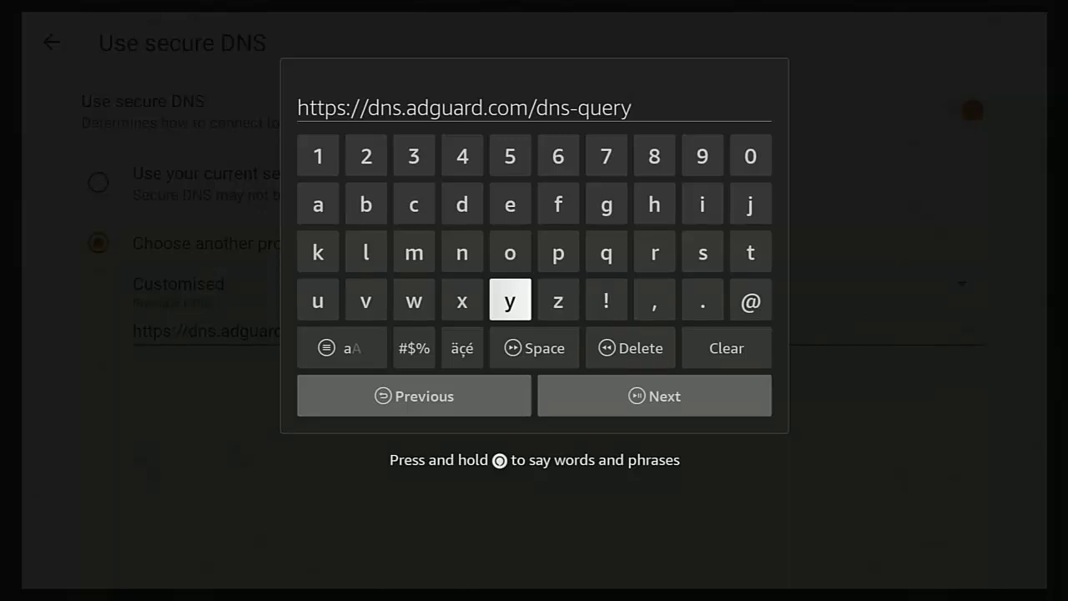
pyautogui.press('Down')
pyautogui.press('Down')
pyautogui.press('Right')
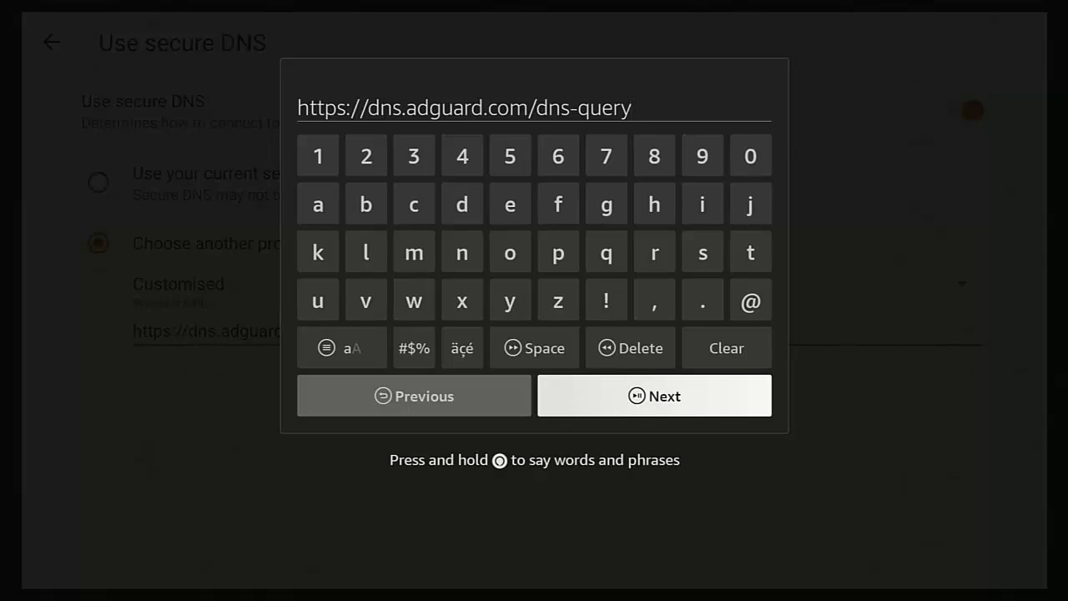
pyautogui.press('Return')
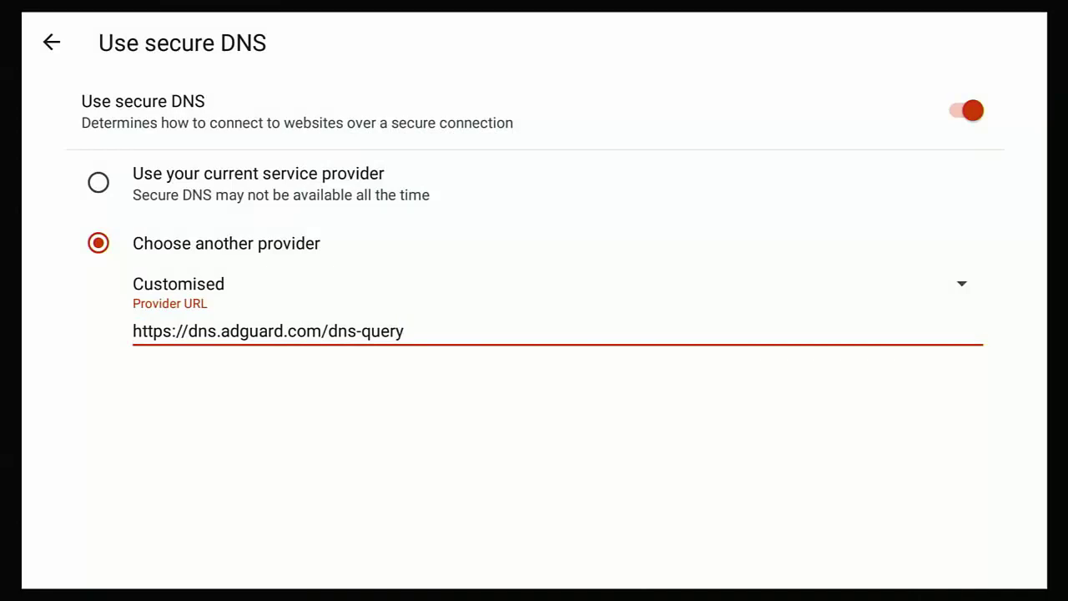
# Leave the secure DNS settings and return to the msn.com page to look over its content.
pyautogui.press('Up')
pyautogui.press('Up')
pyautogui.press('Up')
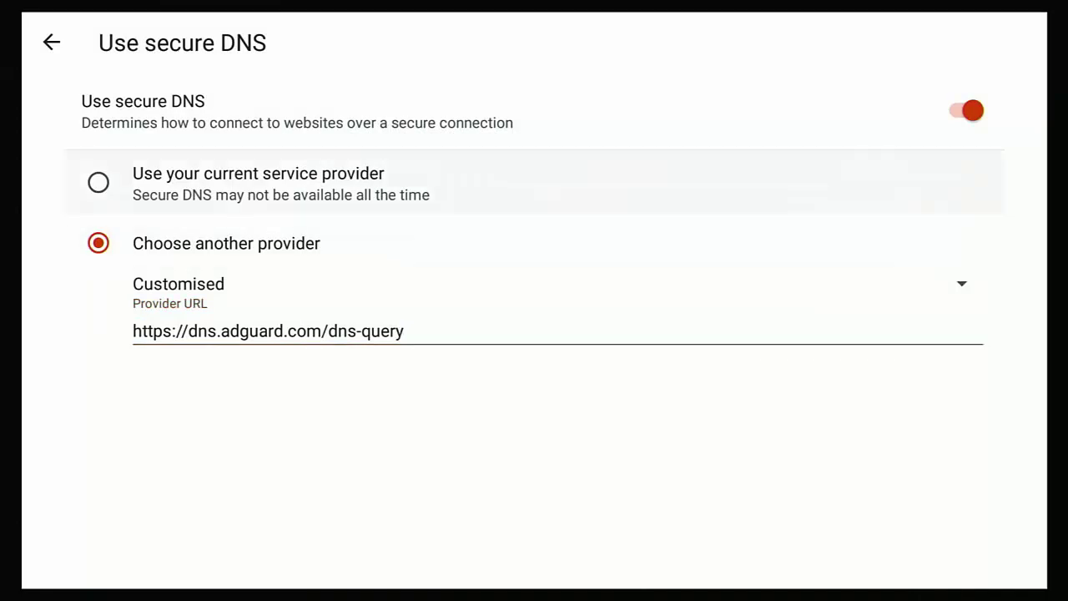
pyautogui.press('Up')
pyautogui.press('Return')
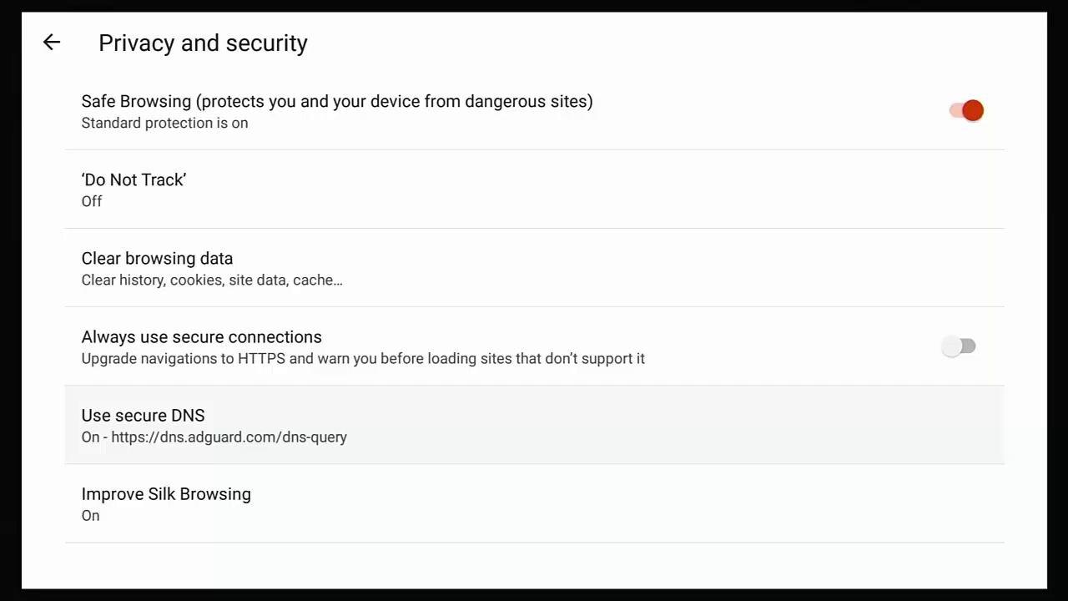
pyautogui.press('Escape')
pyautogui.press('Escape')
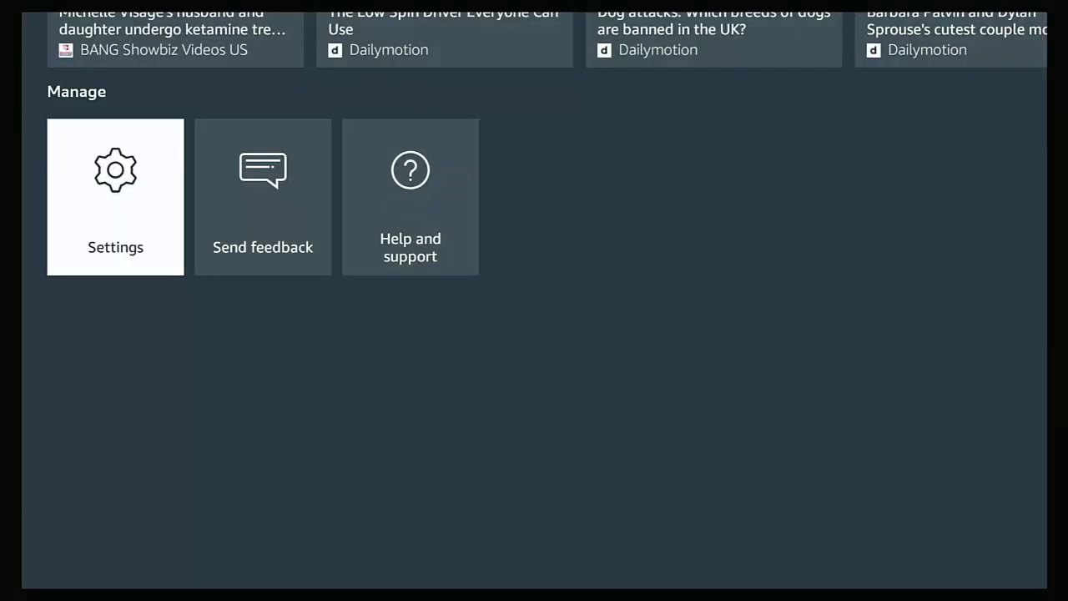
pyautogui.press('Escape')
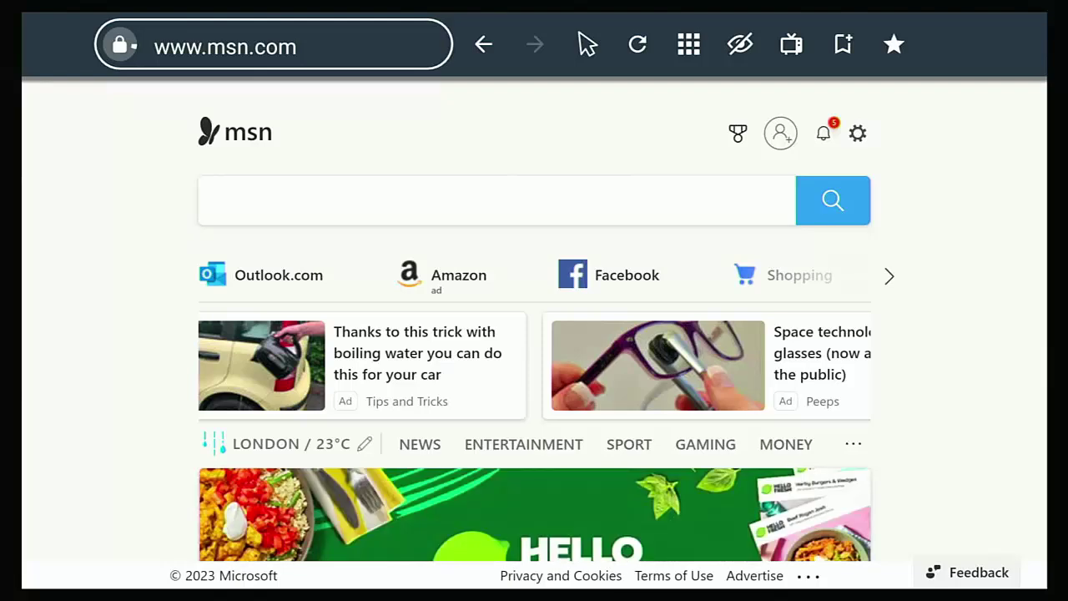
pyautogui.scroll(-2, 922, 575)
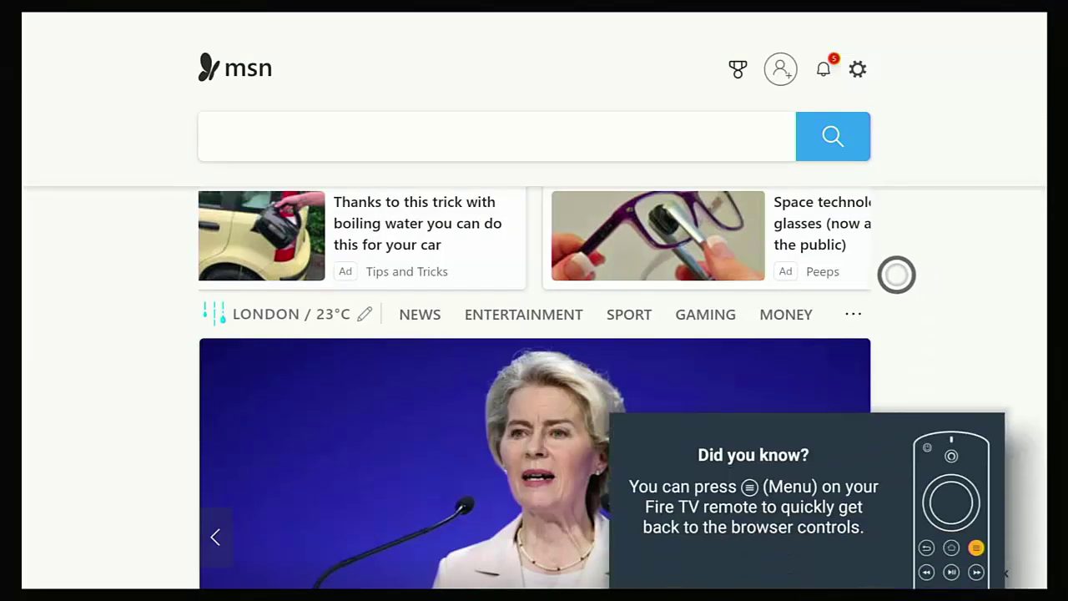
pyautogui.scroll(2, 895, 165)
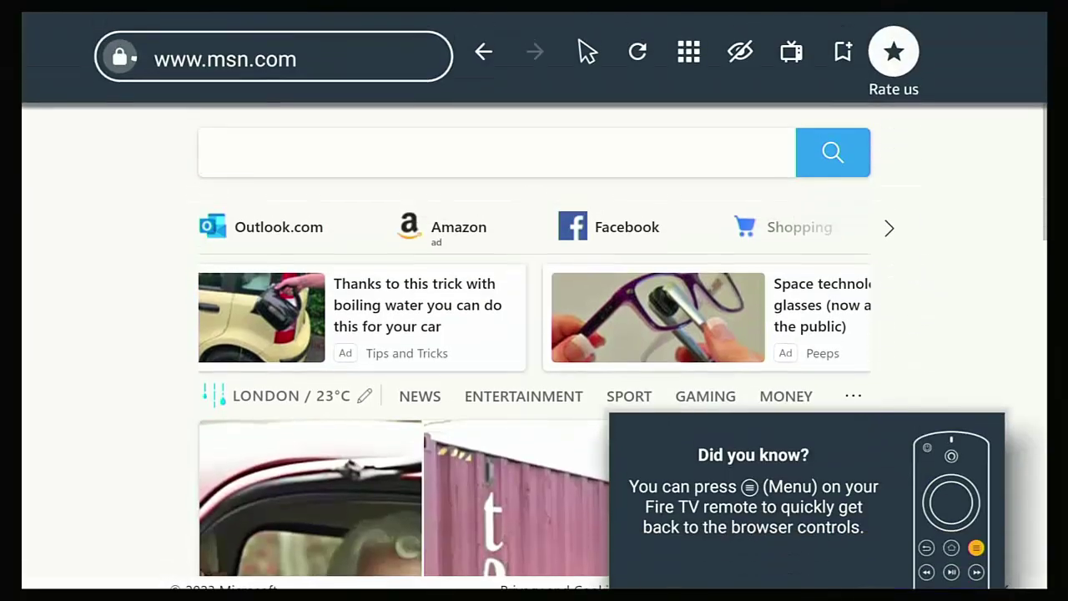
# Reopen the Silk settings from the Manage section of the browser menu.
pyautogui.press('Left')
pyautogui.press('Left')
pyautogui.press('Left')
pyautogui.press('Left')
pyautogui.press('Return')
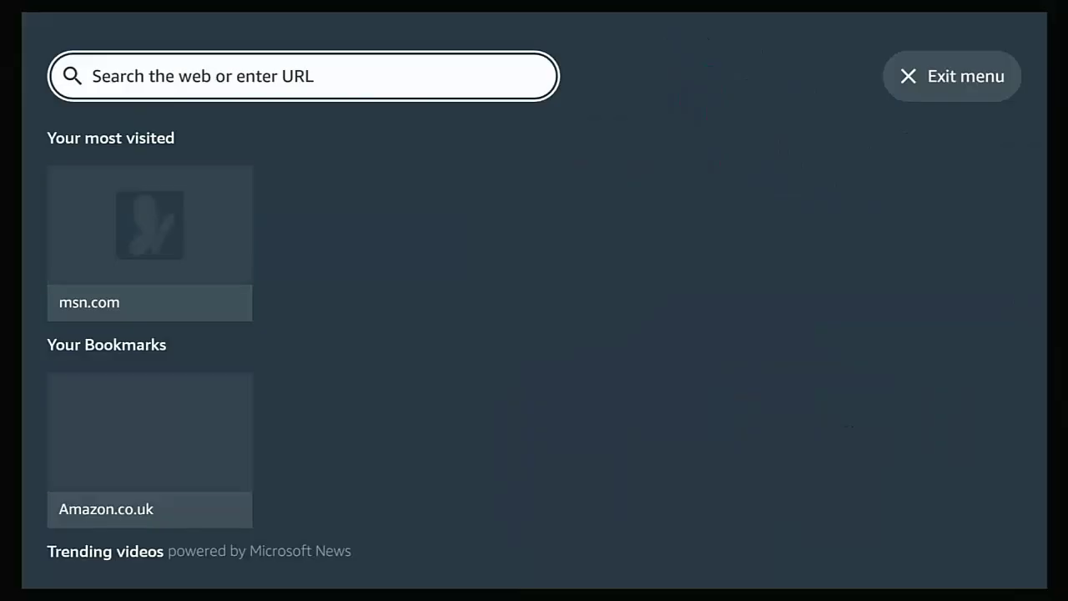
pyautogui.press('Down')
pyautogui.press('Down')
pyautogui.press('Down')
pyautogui.press('Down')
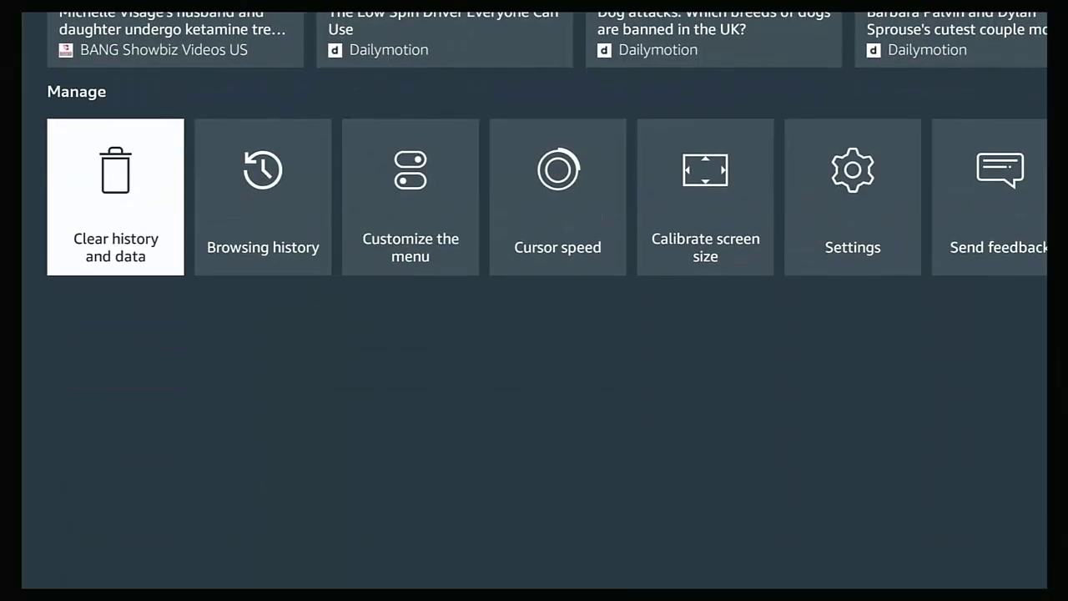
pyautogui.press('Right')
pyautogui.press('Right')
pyautogui.press('Right')
pyautogui.press('Right')
pyautogui.press('Right')
pyautogui.press('Return')
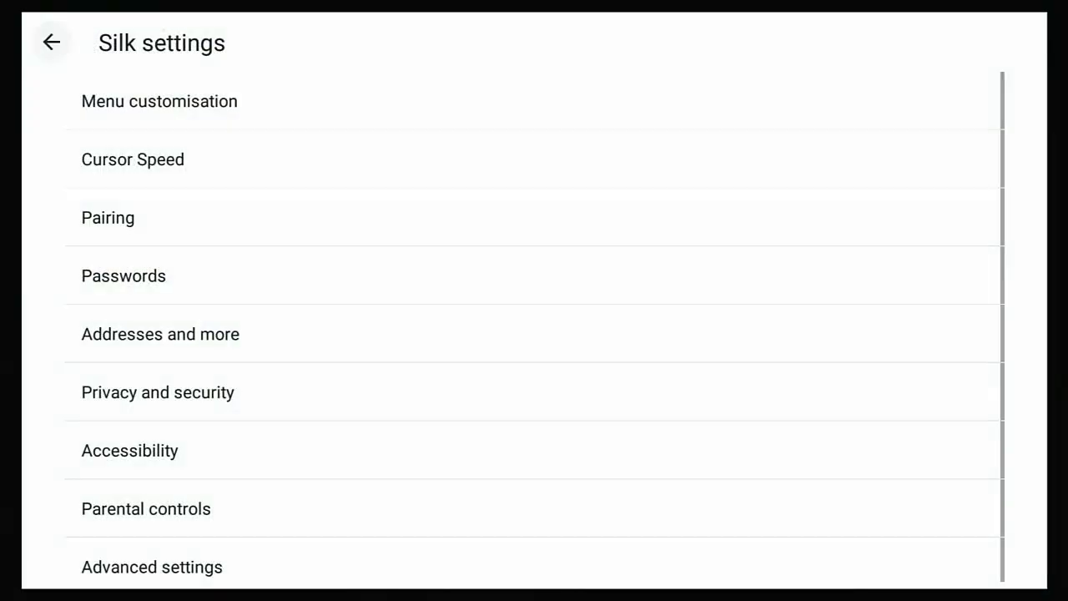
# Go back into the Privacy and security settings.
pyautogui.press('Down')
pyautogui.press('Down')
pyautogui.press('Down')
pyautogui.press('Down')
pyautogui.press('Down')
pyautogui.press('Return')
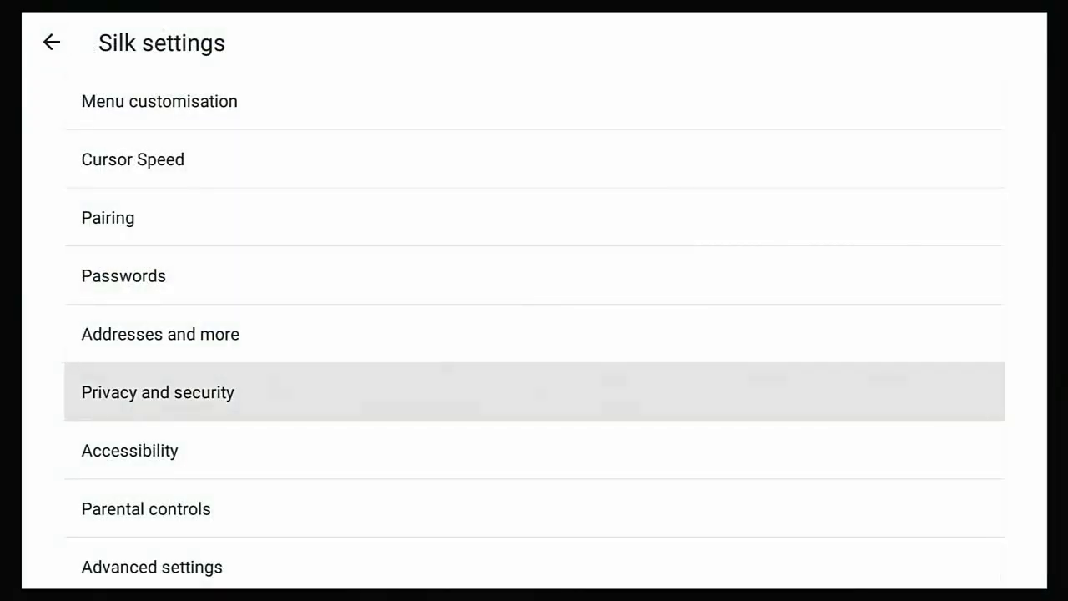
# Switch the secure DNS setting to use the current service provider.
pyautogui.press('Down')
pyautogui.press('Down')
pyautogui.press('Down')
pyautogui.press('Down')
pyautogui.press('Down')
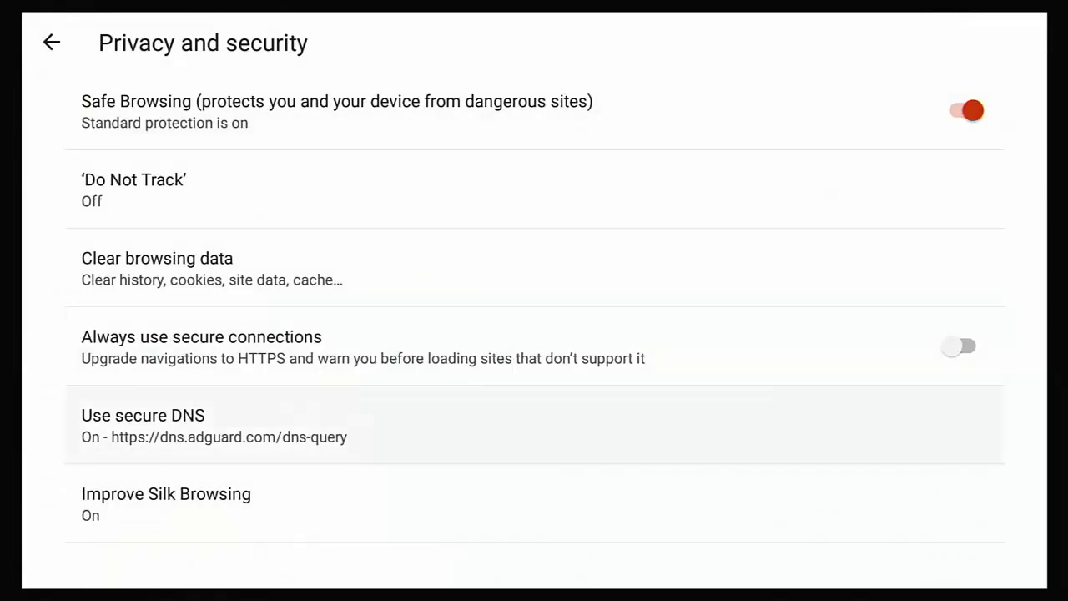
pyautogui.press('Return')
pyautogui.press('Up')
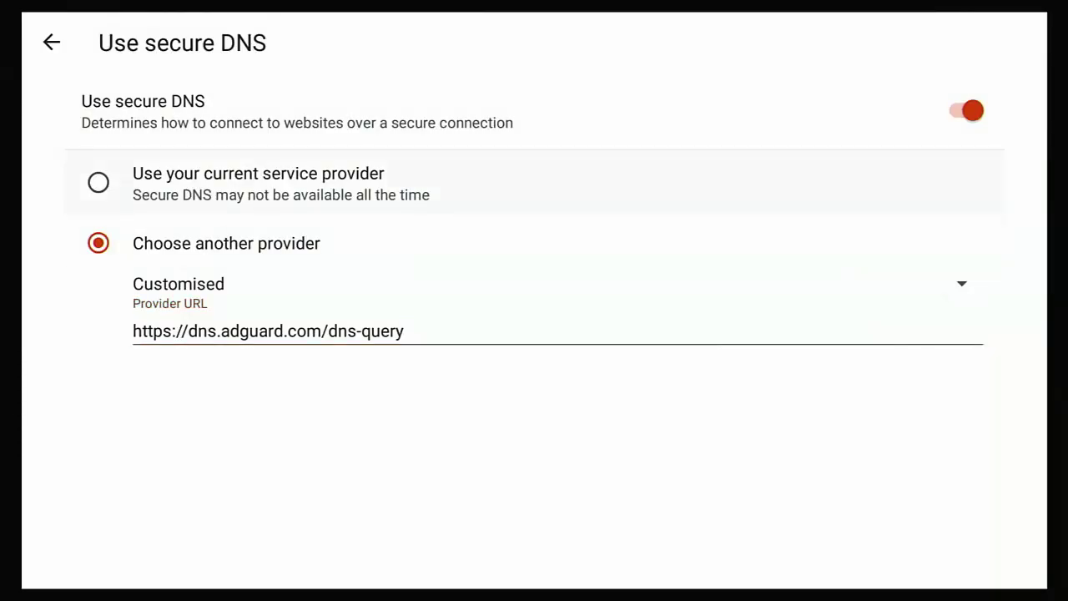
pyautogui.press('Down')
pyautogui.press('Return')
pyautogui.press('Up')
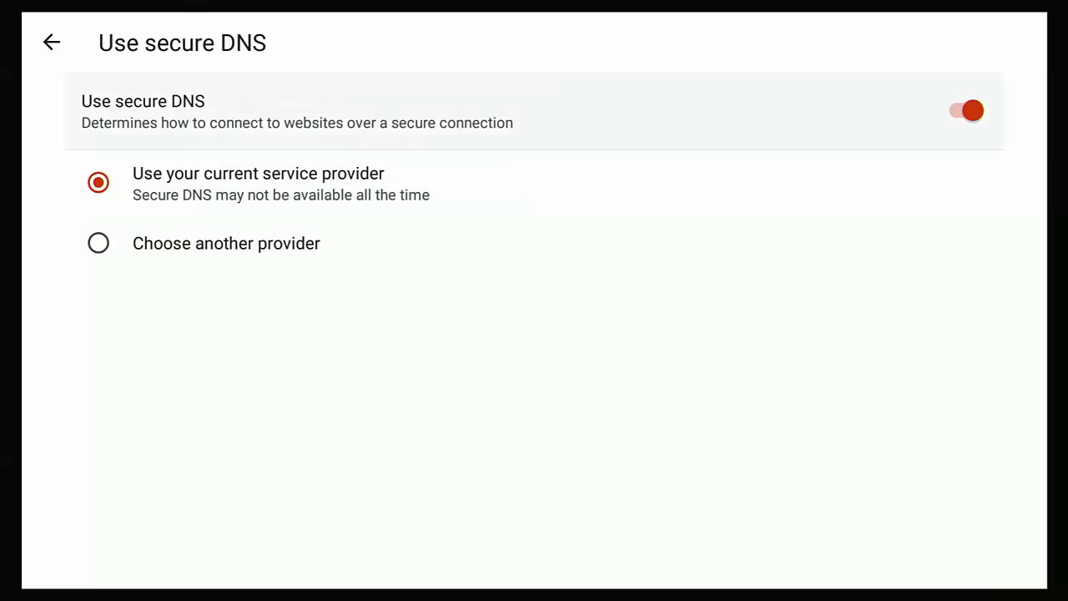
# Leave the secure DNS settings and look over the advertising on the msn.com page with the current provider in use.
pyautogui.press('Escape')
pyautogui.press('Escape')
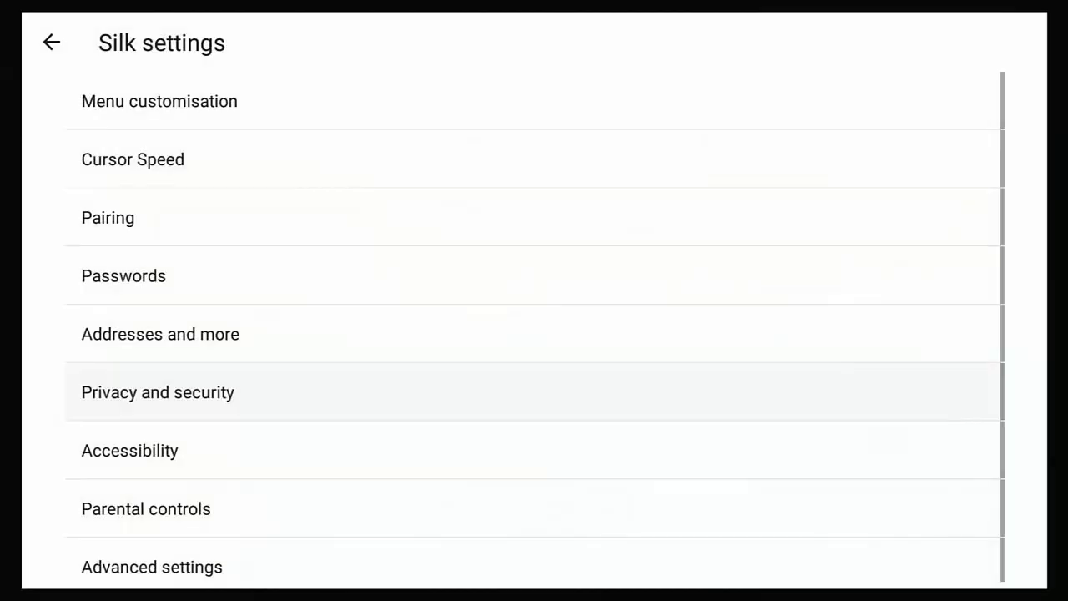
pyautogui.press('Escape')
pyautogui.press('Escape')
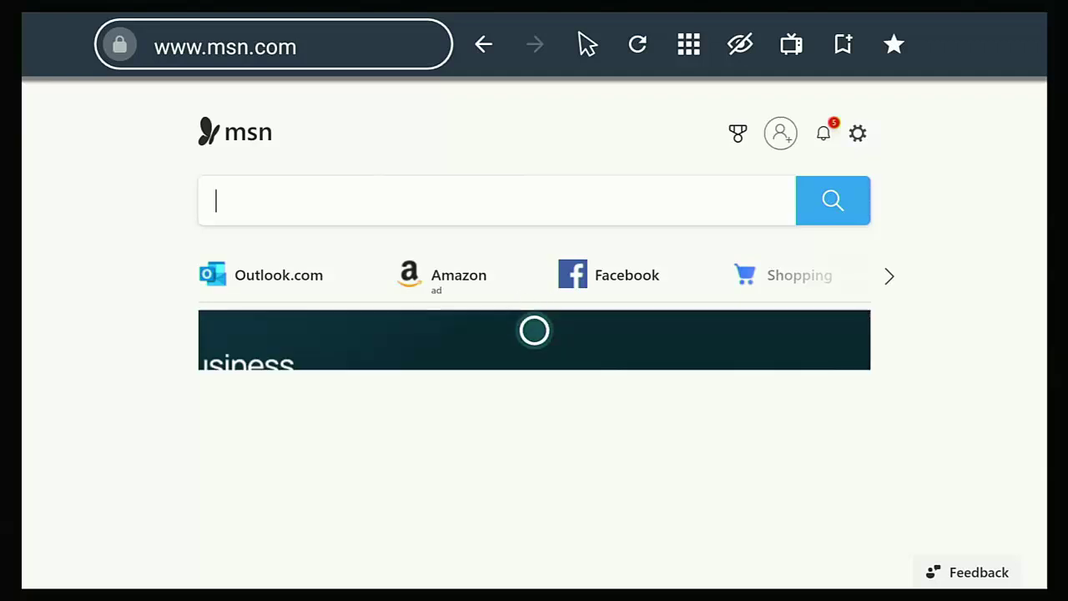
pyautogui.scroll(-3, 534, 542)
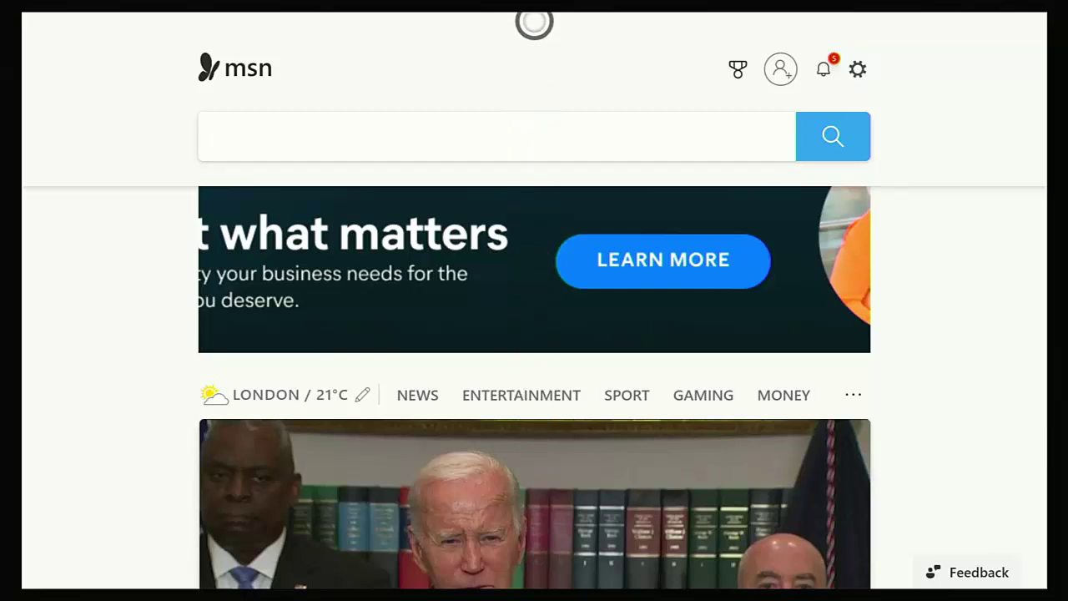
# Open the Silk settings from the Manage section of the browser menu.
pyautogui.moveTo(534, 12)
pyautogui.press('Right')
pyautogui.press('Right')
pyautogui.press('Right')
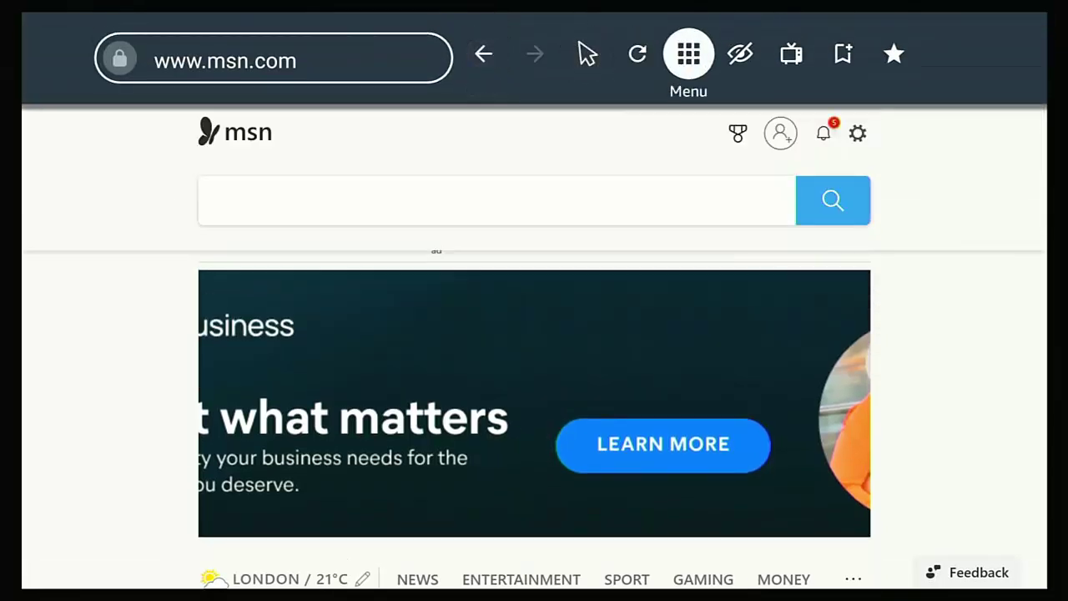
pyautogui.press('Return')
pyautogui.press('Down')
pyautogui.press('Down')
pyautogui.press('Down')
pyautogui.press('Down')
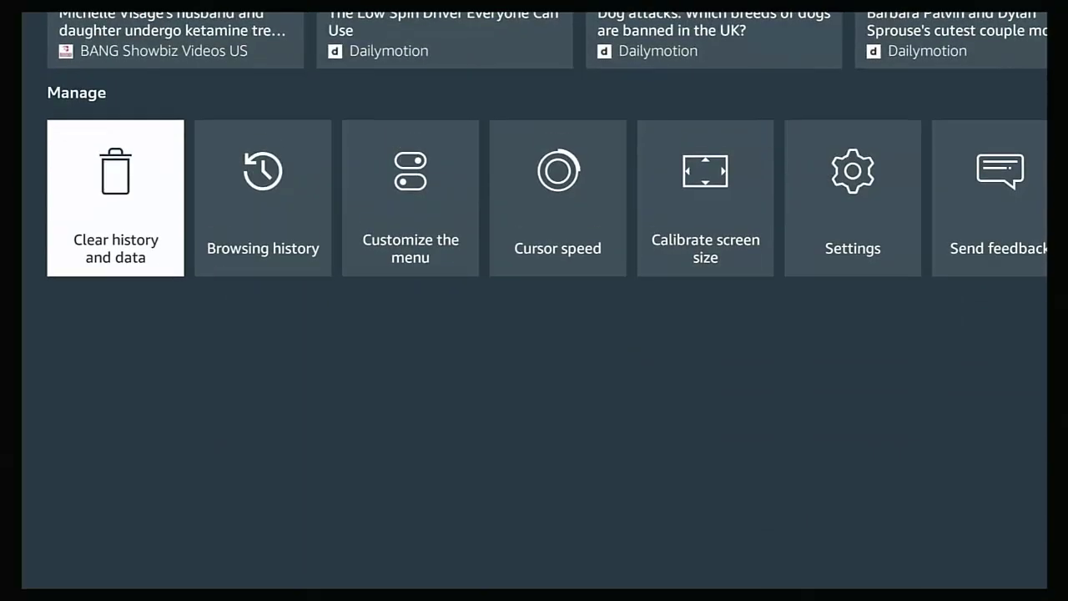
pyautogui.press('Right')
pyautogui.press('Right')
pyautogui.press('Right')
pyautogui.press('Right')
pyautogui.press('Right')
pyautogui.press('Return')
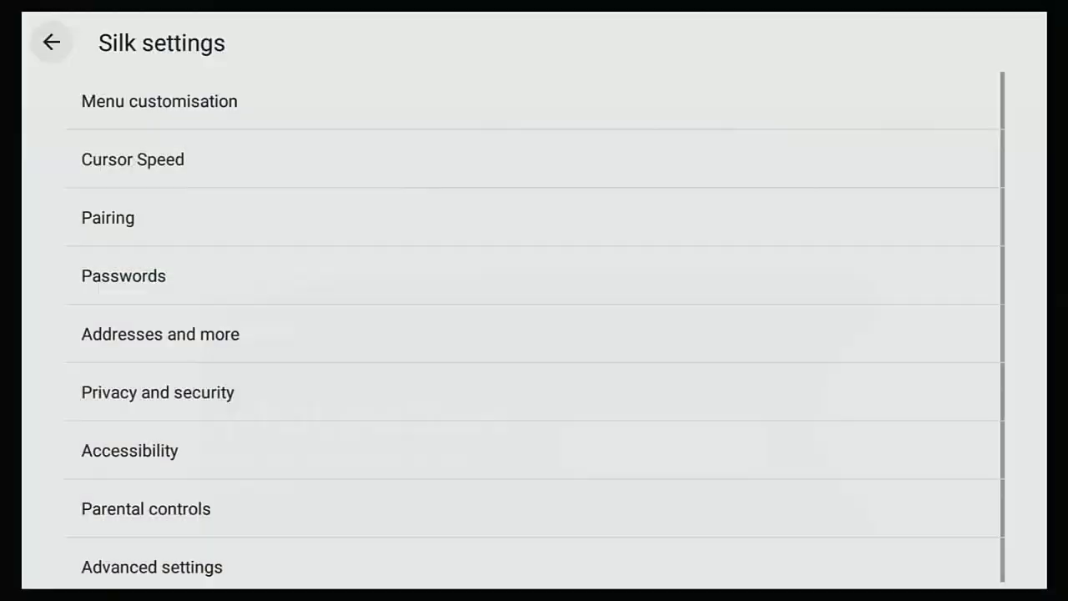
# Open the Privacy and security settings.
pyautogui.press('Down')
pyautogui.press('Down')
pyautogui.press('Down')
pyautogui.press('Down')
pyautogui.press('Down')
pyautogui.press('Return')
# Open the secure DNS settings and select the option to choose another provider.
pyautogui.press('Down')
pyautogui.press('Down')
pyautogui.press('Down')
pyautogui.press('Down')
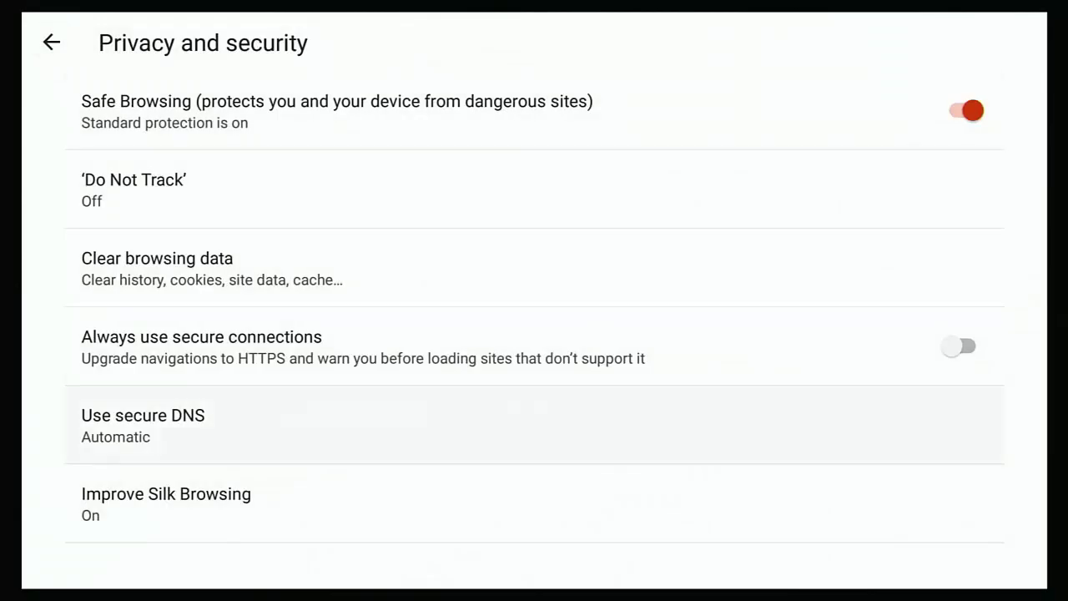
pyautogui.press('Return')
pyautogui.press('Return')
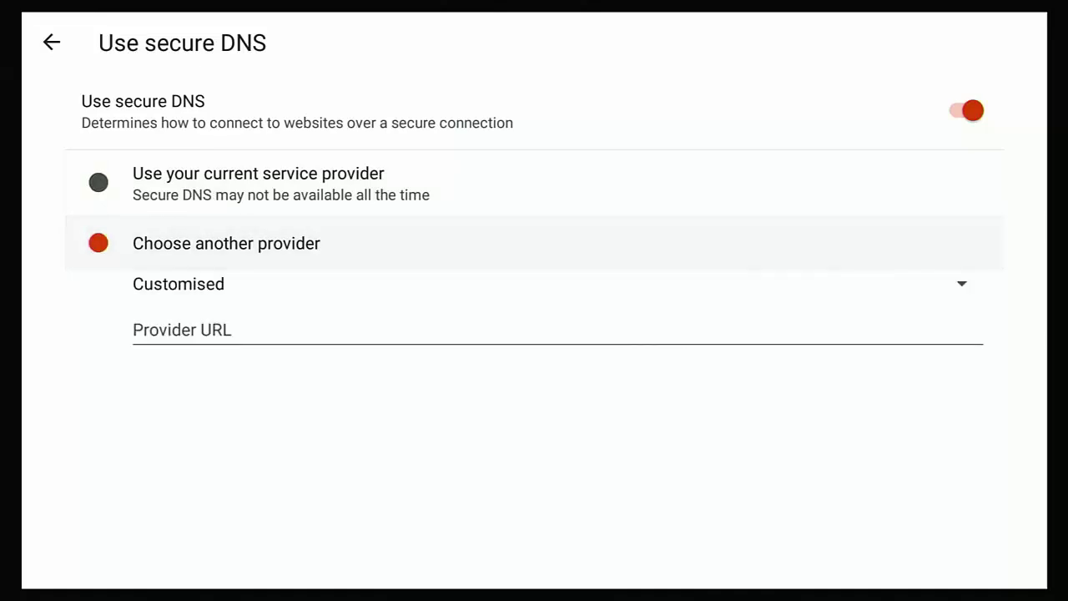
pyautogui.press('Down')
pyautogui.press('Return')
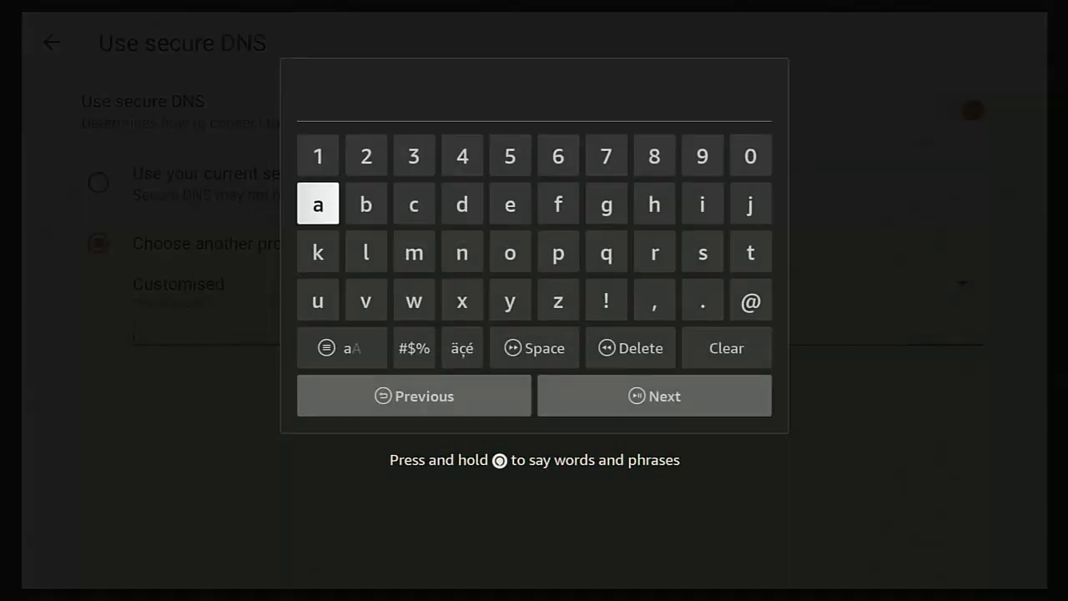
pyautogui.write('https://dns.adguard.com/dns-query')
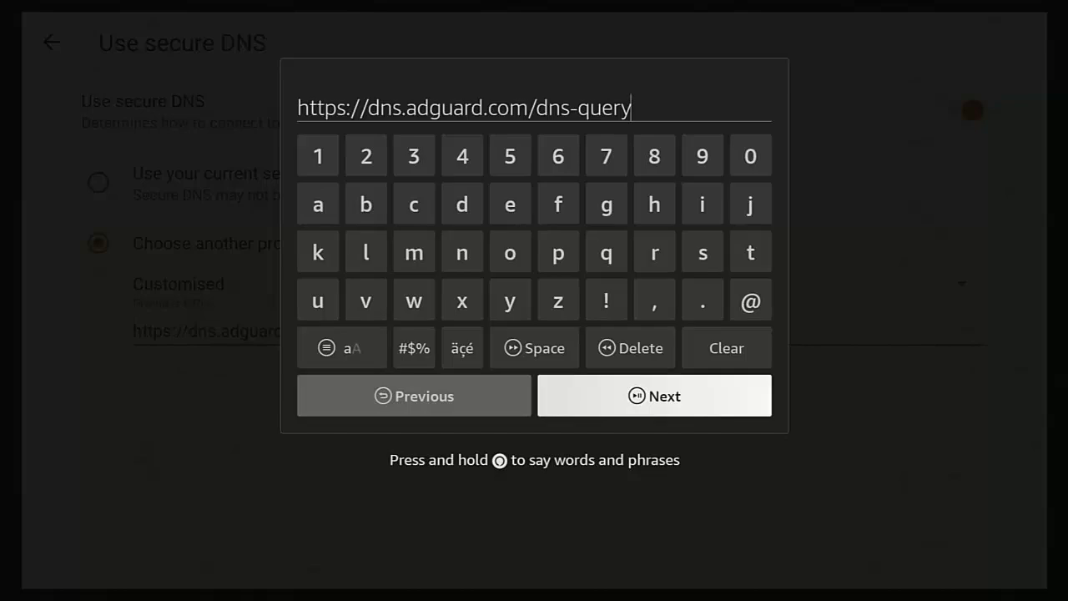
pyautogui.press('Return')
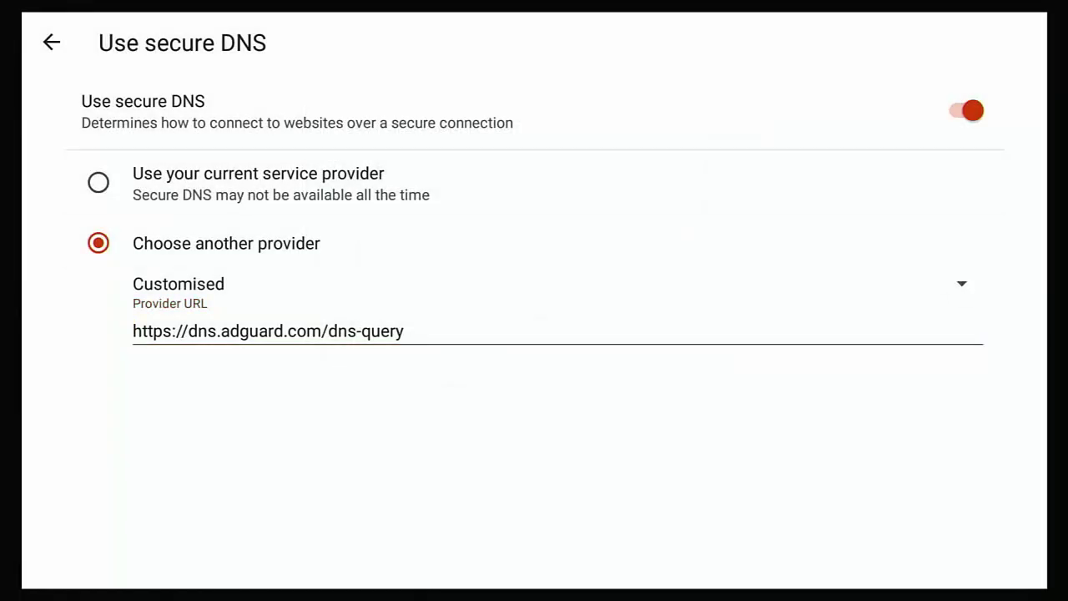
# Leave the settings, return to the msn.com page and refresh it.
pyautogui.press('Escape')
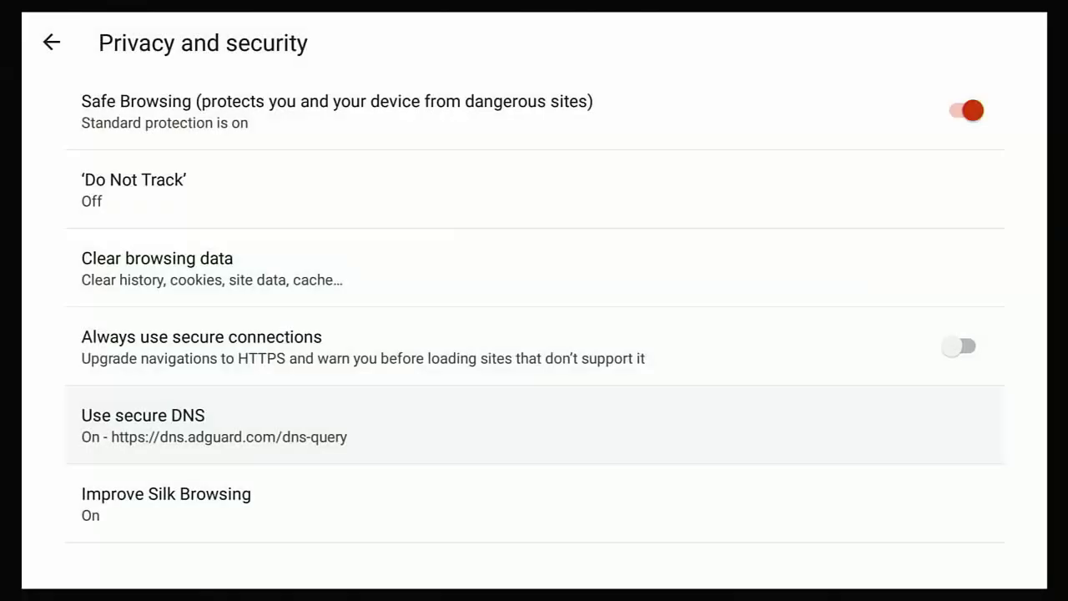
pyautogui.press('Up')
pyautogui.press('Up')
pyautogui.press('Up')
pyautogui.press('Up')
pyautogui.press('Escape')
pyautogui.press('Escape')
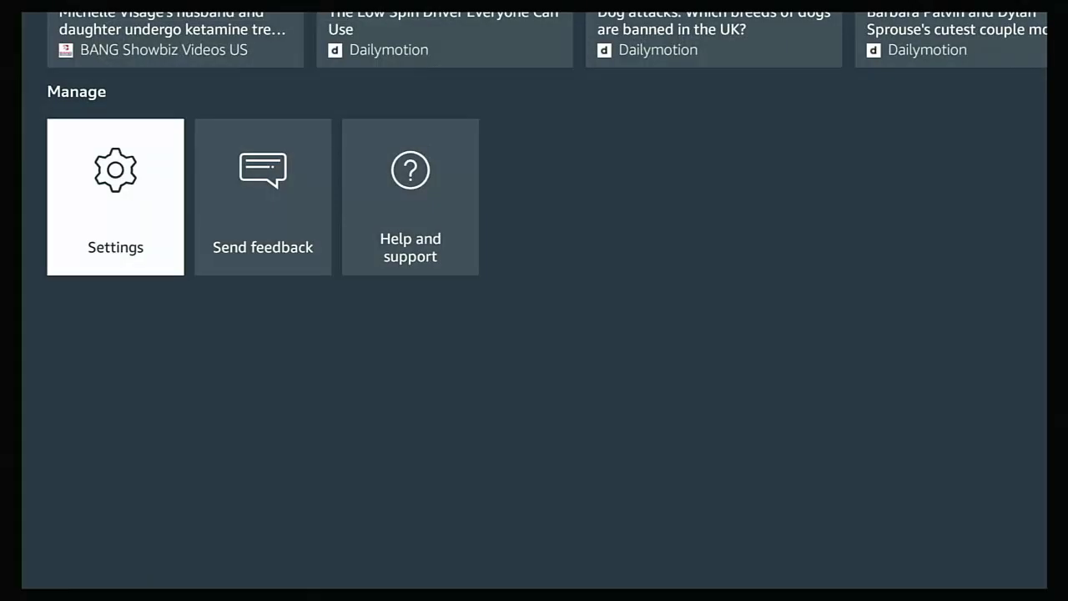
pyautogui.press('Escape')
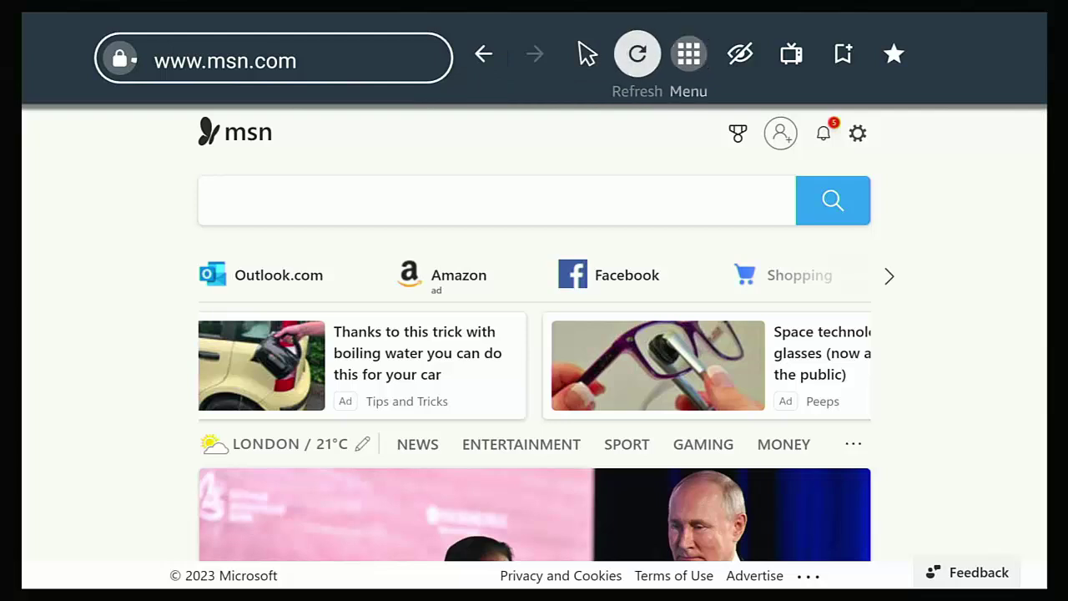
pyautogui.press('Return')
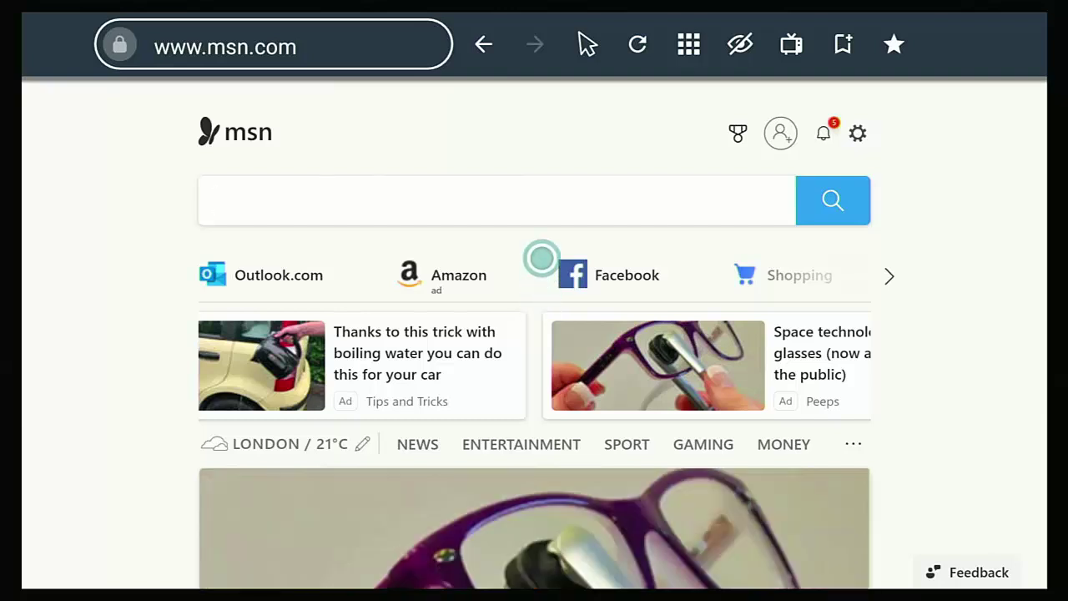
# Bring up the browser menu and reopen the Silk settings from its Manage section.
pyautogui.press('Return')
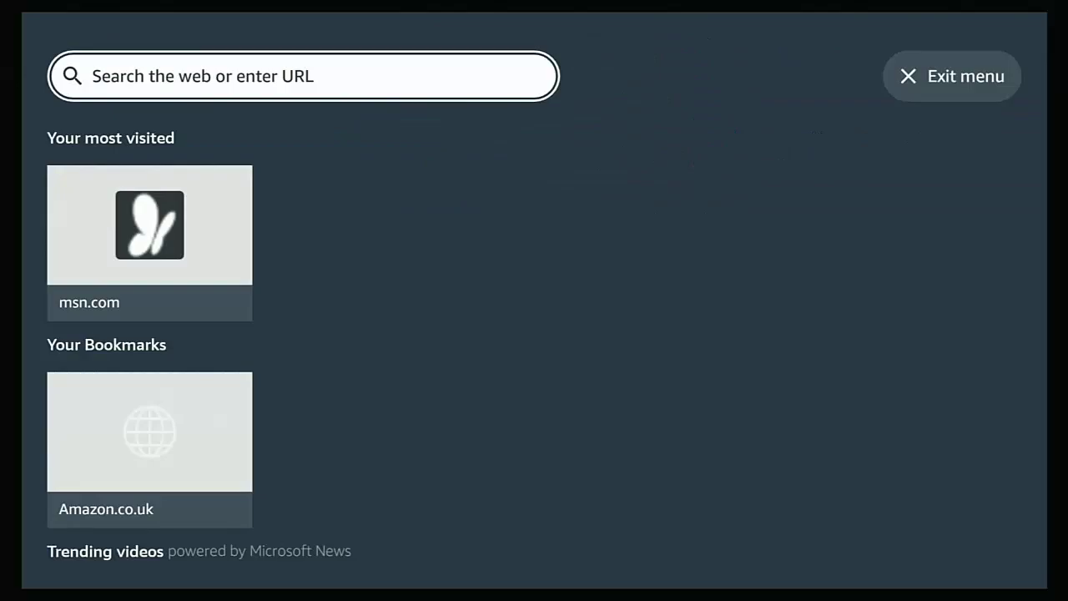
pyautogui.press('Down')
pyautogui.press('Down')
pyautogui.press('Down')
pyautogui.press('Down')
pyautogui.press('Right')
pyautogui.press('Right')
pyautogui.press('Right')
pyautogui.press('Right')
pyautogui.press('Right')
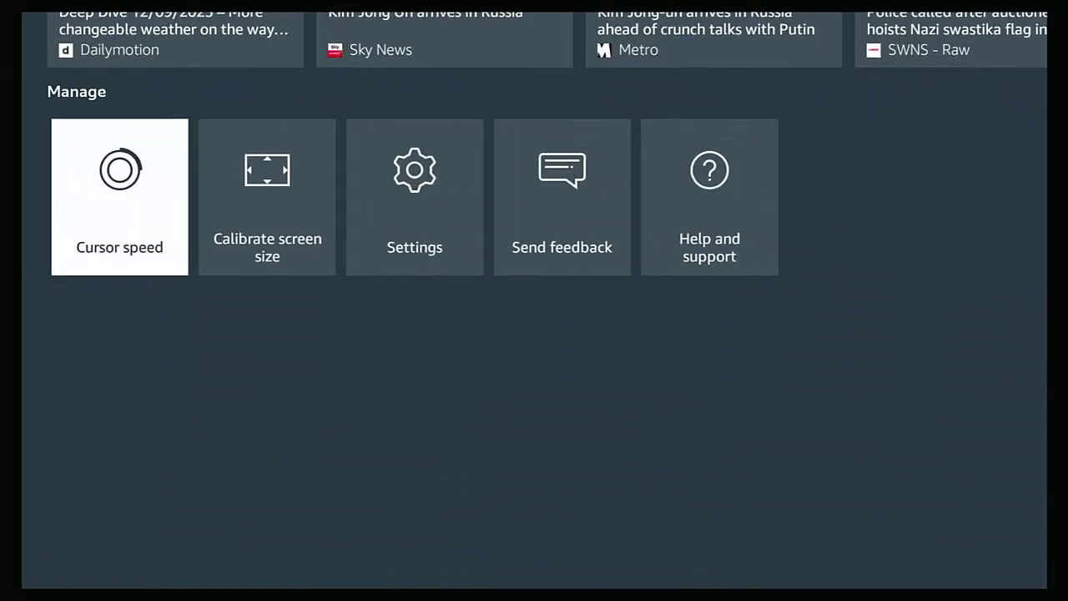
pyautogui.press('Return')
# Go into the Privacy and security section of the Silk settings.
pyautogui.press('Down')
pyautogui.press('Down')
pyautogui.press('Down')
pyautogui.press('Down')
pyautogui.press('Down')
pyautogui.press('Down')
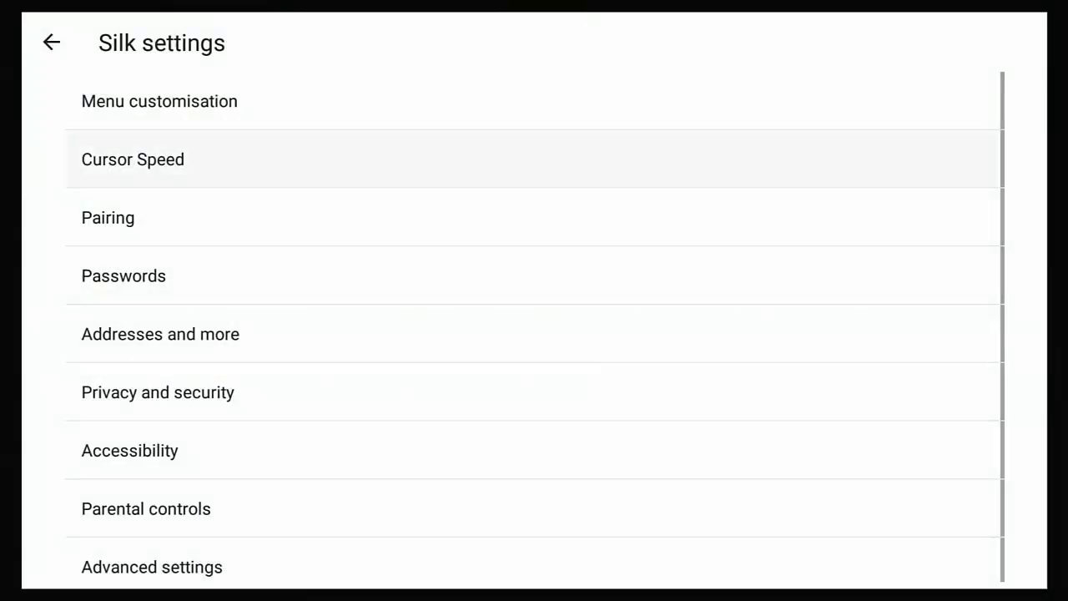
pyautogui.press('Up')
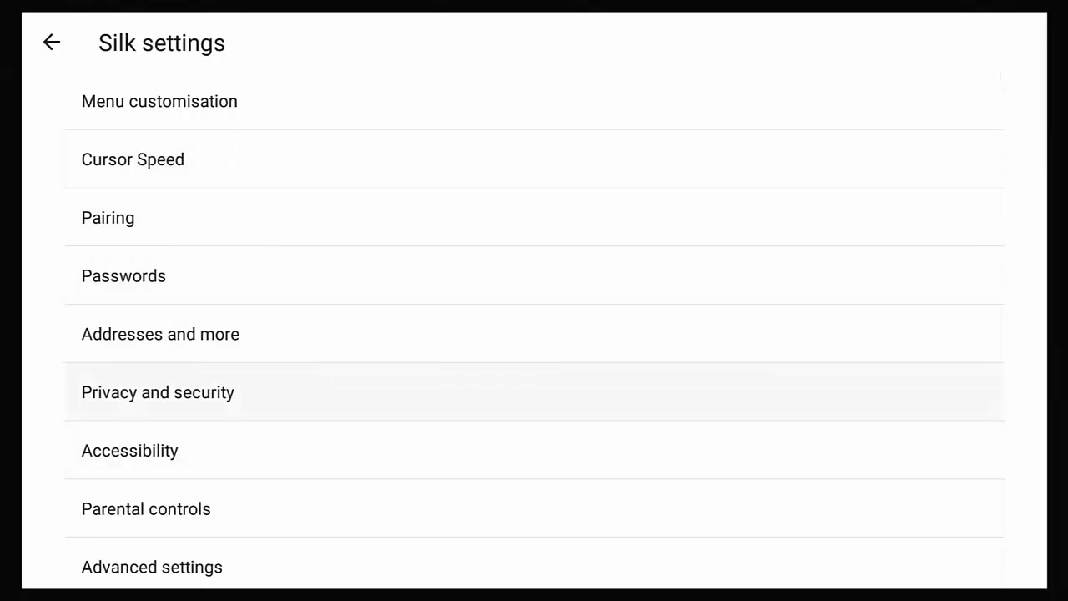
pyautogui.press('Return')
# Set the secure DNS provider to CleanBrowsing (Family Filter).
pyautogui.press('Down')
pyautogui.press('Down')
pyautogui.press('Down')
pyautogui.press('Down')
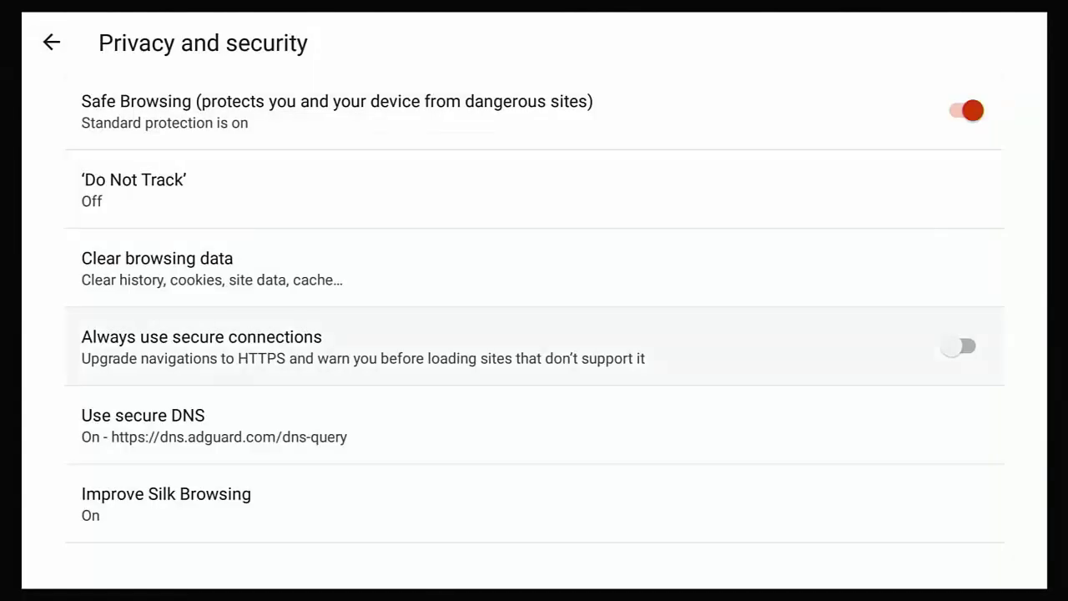
pyautogui.press('Return')
pyautogui.press('Up')
pyautogui.press('Up')
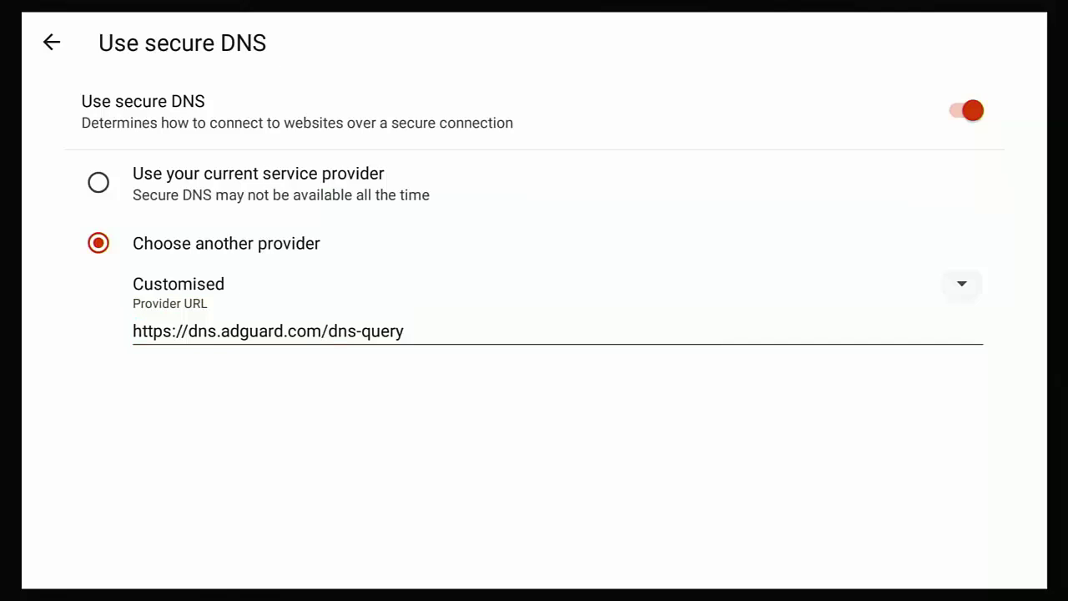
pyautogui.press('Return')
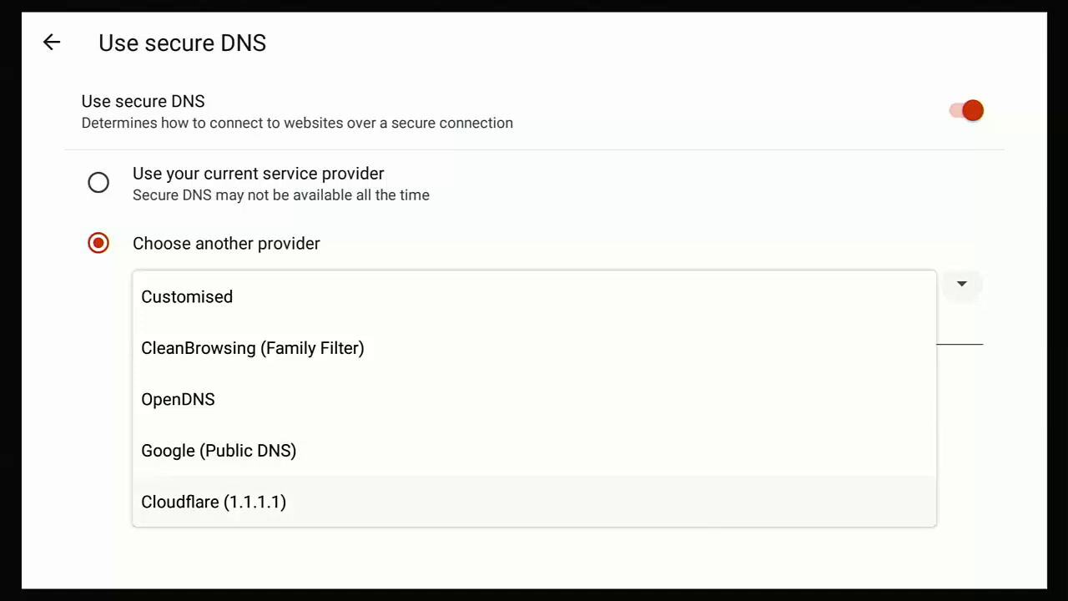
pyautogui.click(253, 348)
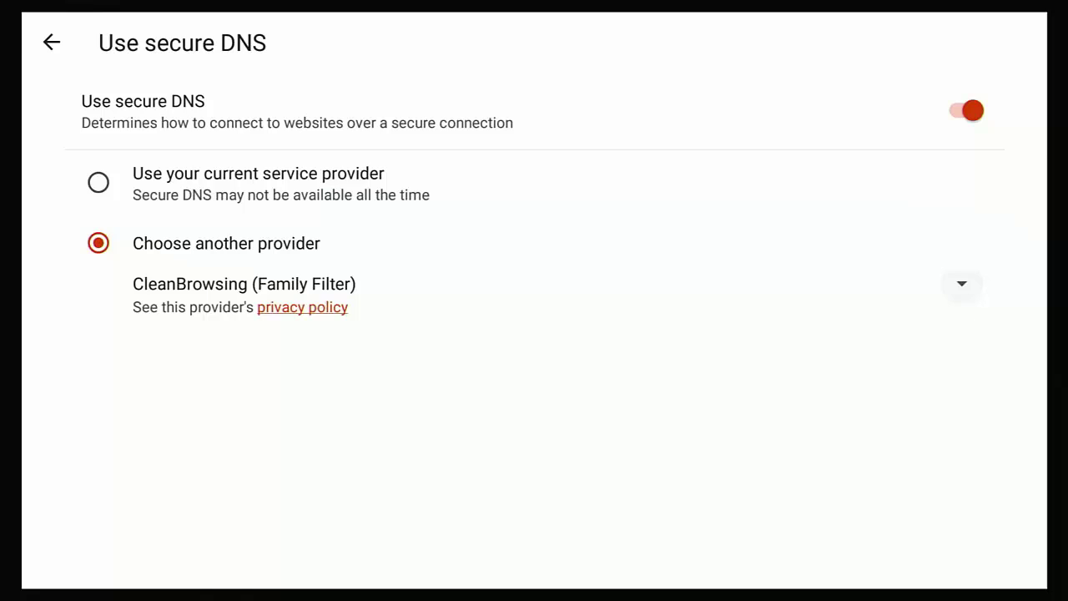
# Leave the settings and start a new web address entry from the browser menu.
pyautogui.press('Escape')
pyautogui.press('Escape')
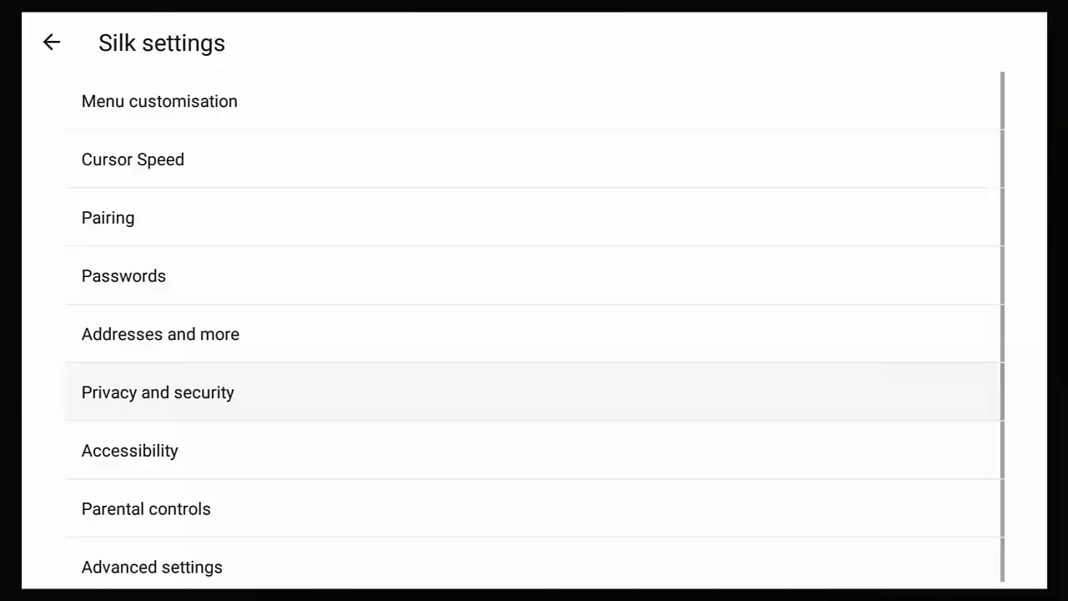
pyautogui.press('Escape')
pyautogui.press('Up')
pyautogui.press('Up')
pyautogui.press('Up')
pyautogui.press('Up')
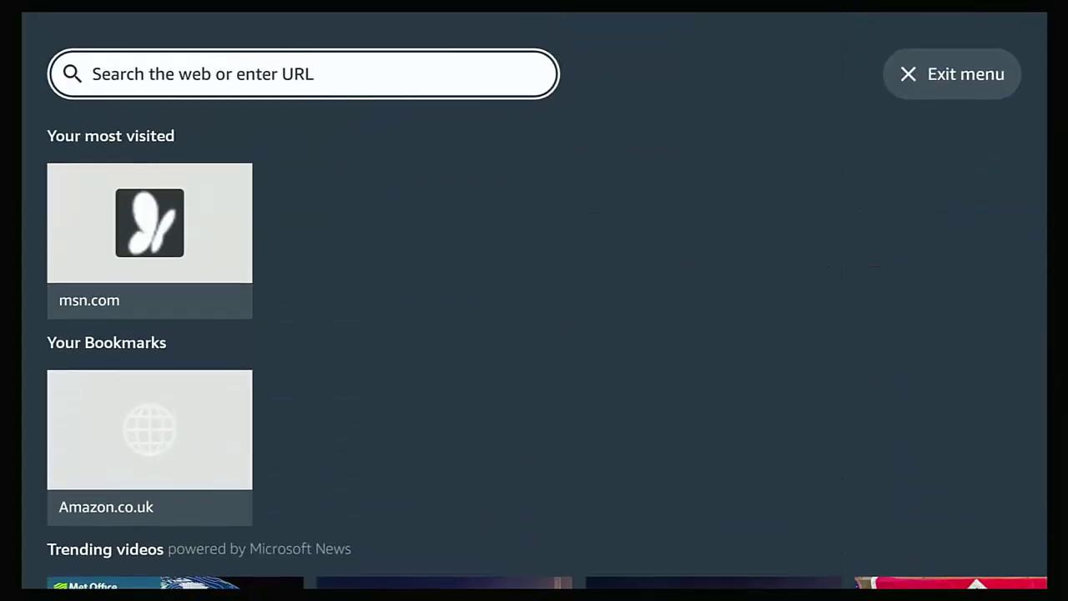
pyautogui.press('Return')
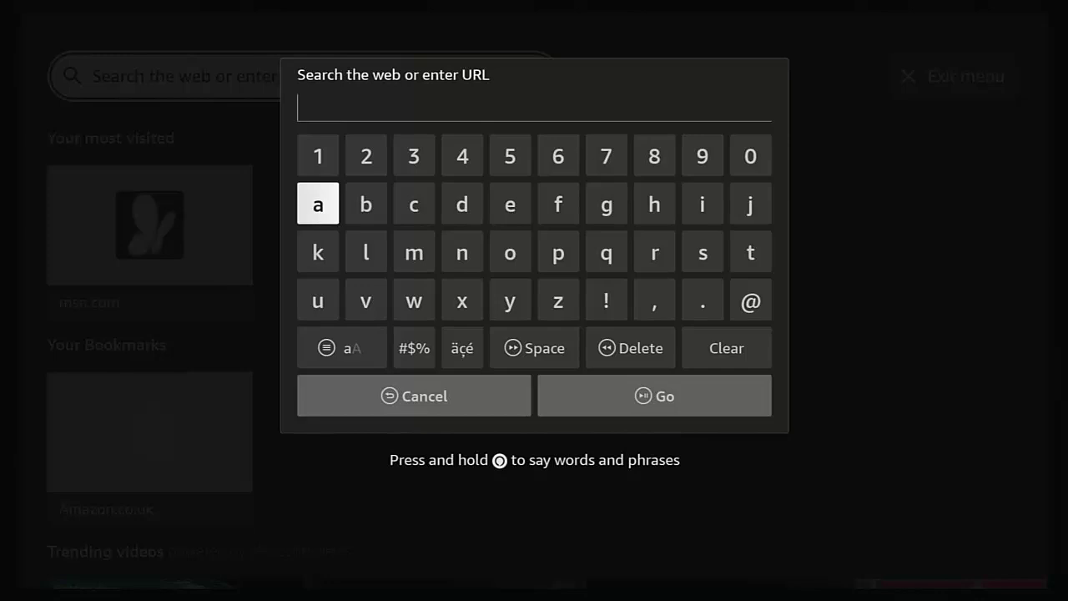
# Enter an adult website's address and load it to test the family filter.
pyautogui.press('Down')
pyautogui.press('Right')
pyautogui.press('Right')
pyautogui.press('Right')
pyautogui.press('Right')
pyautogui.press('Right')
pyautogui.press('Right')
pyautogui.press('Right')
pyautogui.press('Right')
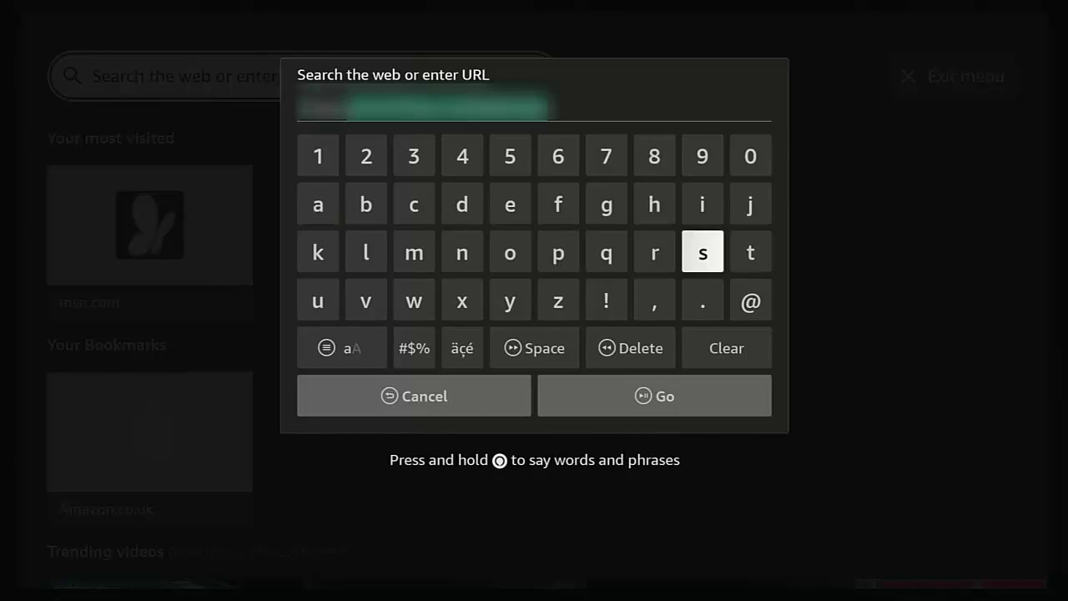
pyautogui.press('Return')
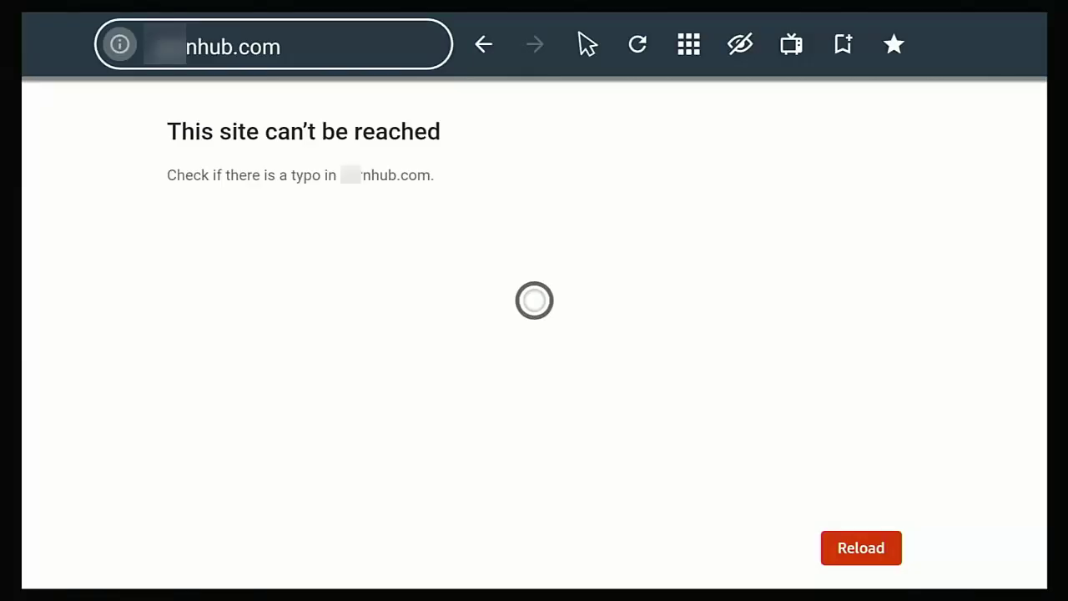